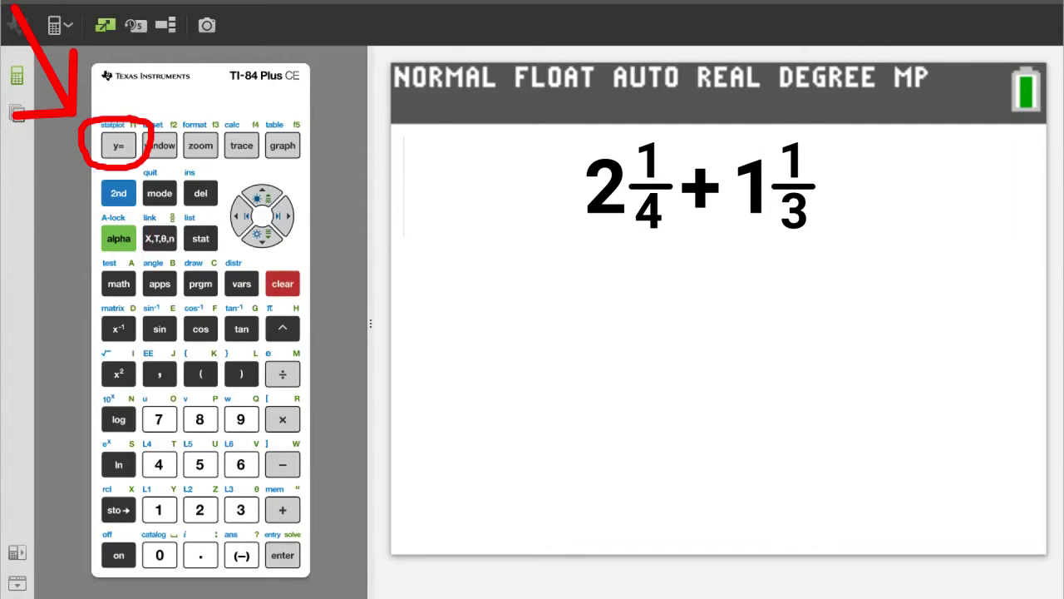
# Step: Bring up the FRAC shortcut menu with alpha and F1 on the home screen
pyautogui.click(120, 238)
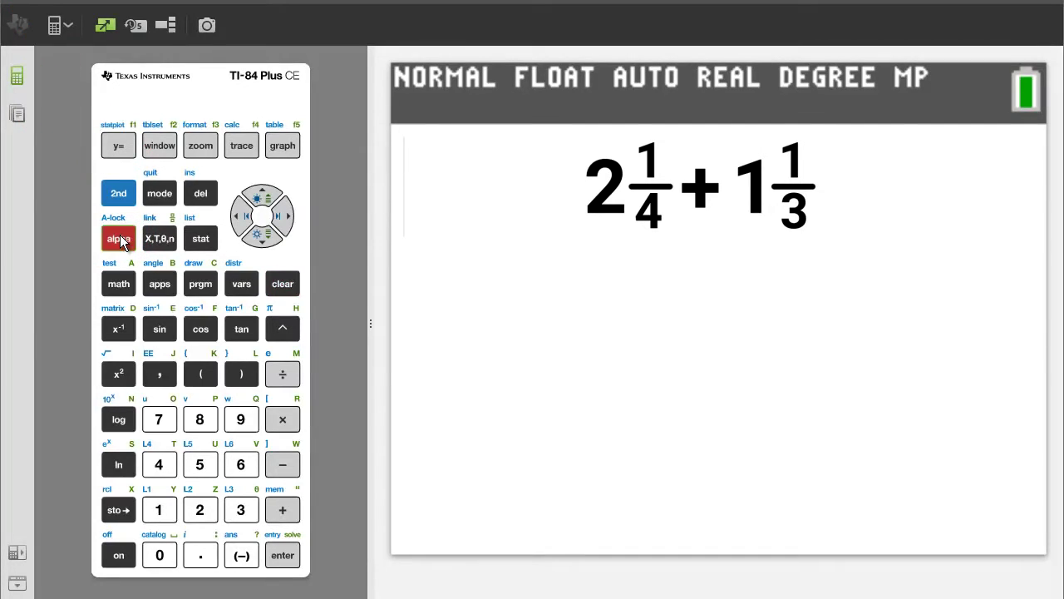
pyautogui.click(117, 150)
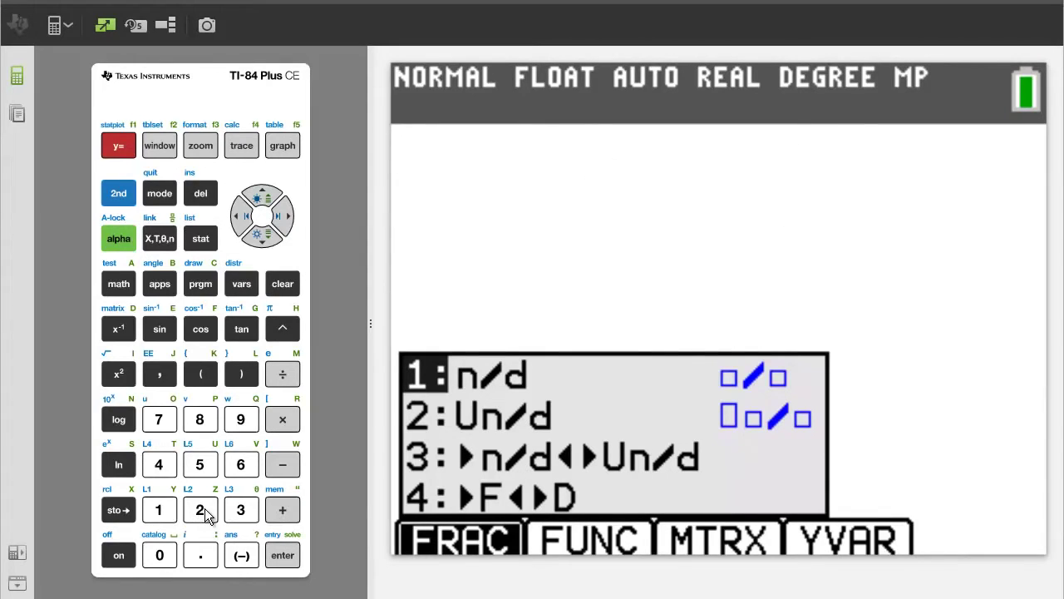
# Step: Enter the mixed number 2 1/4 using the Un/d template, followed by a plus sign
pyautogui.click(200, 510)
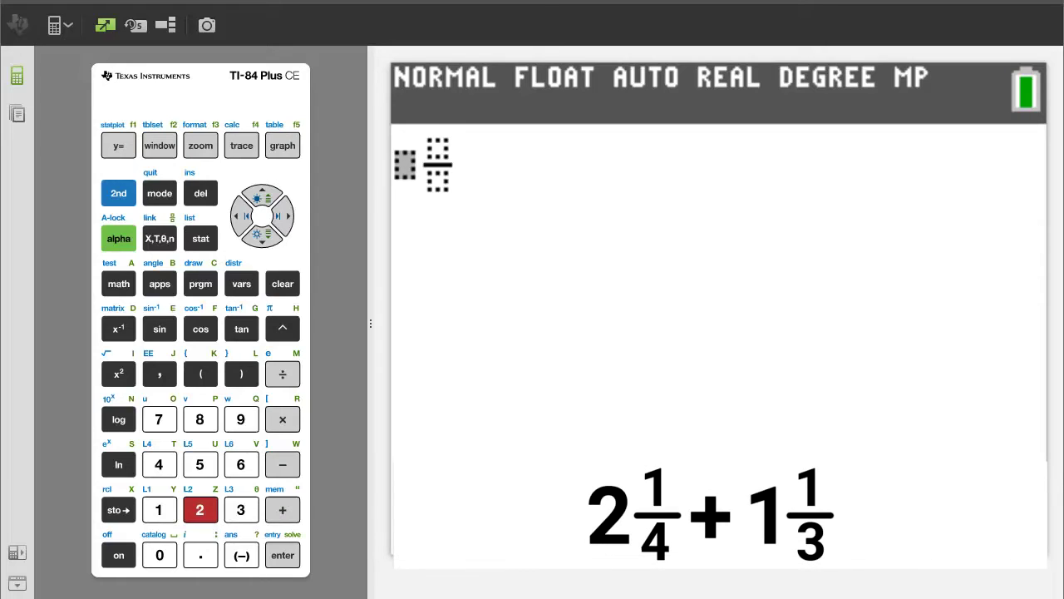
pyautogui.click(199, 507)
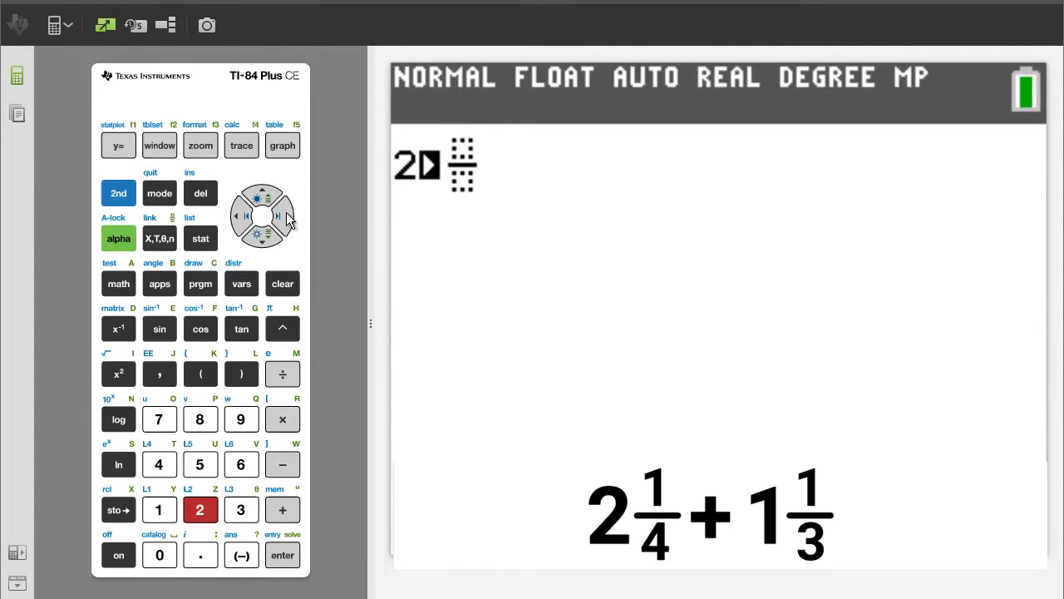
pyautogui.click(286, 218)
pyautogui.click(161, 509)
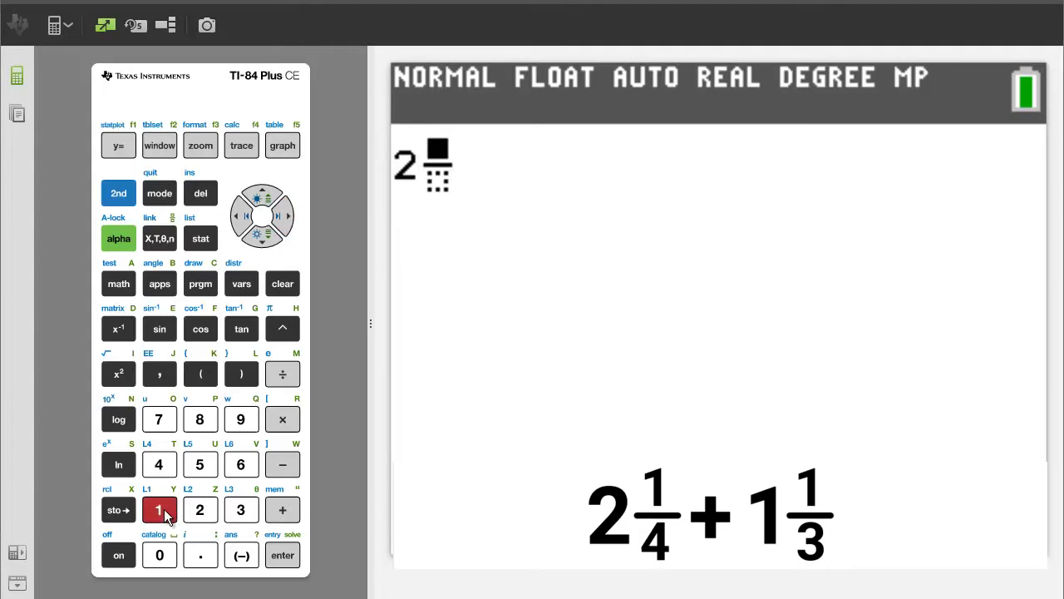
pyautogui.click(286, 218)
pyautogui.click(159, 465)
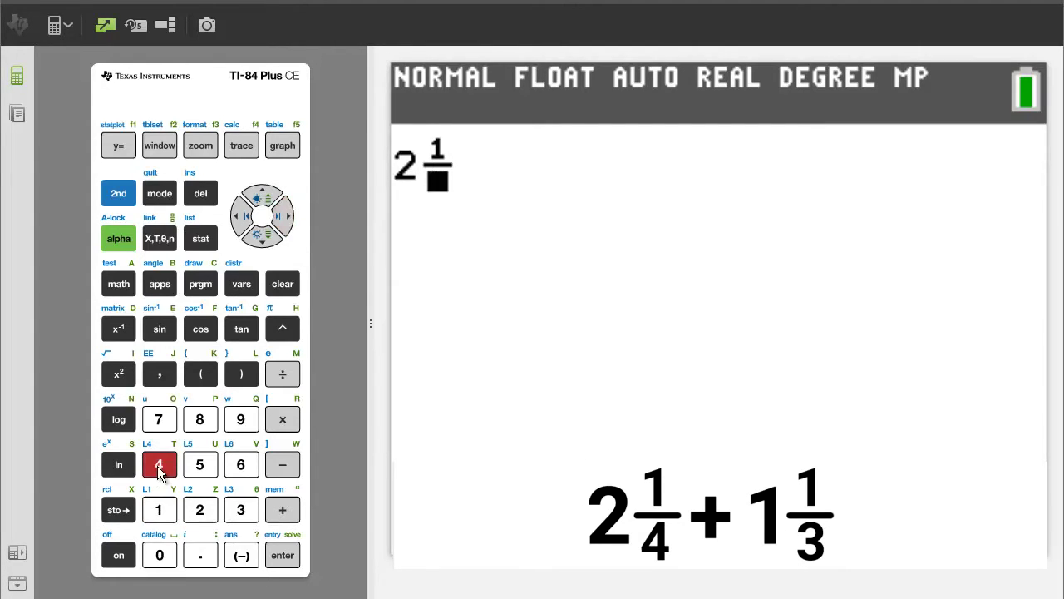
pyautogui.click(287, 217)
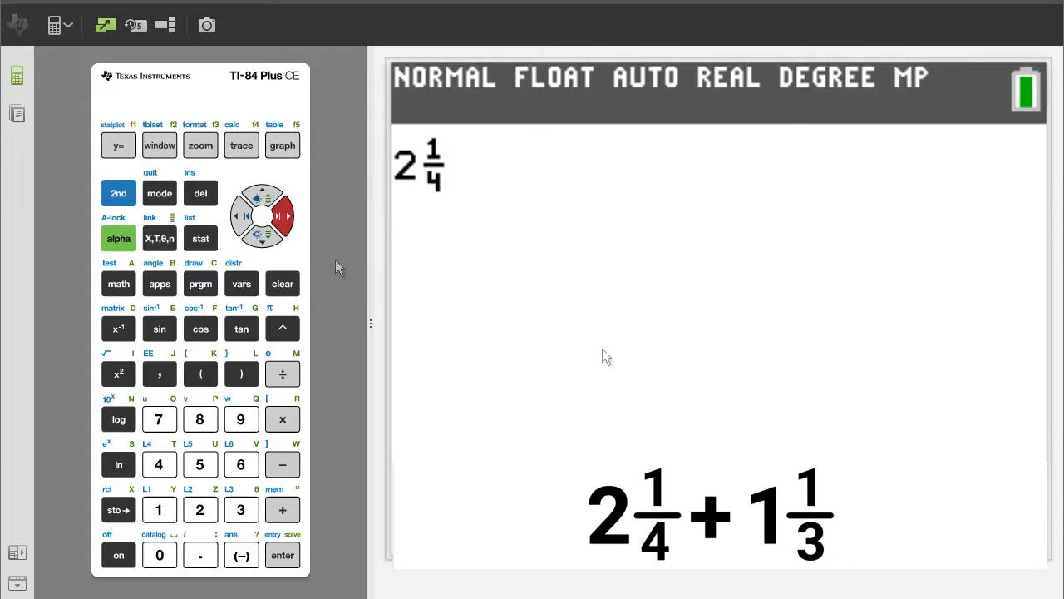
pyautogui.click(282, 510)
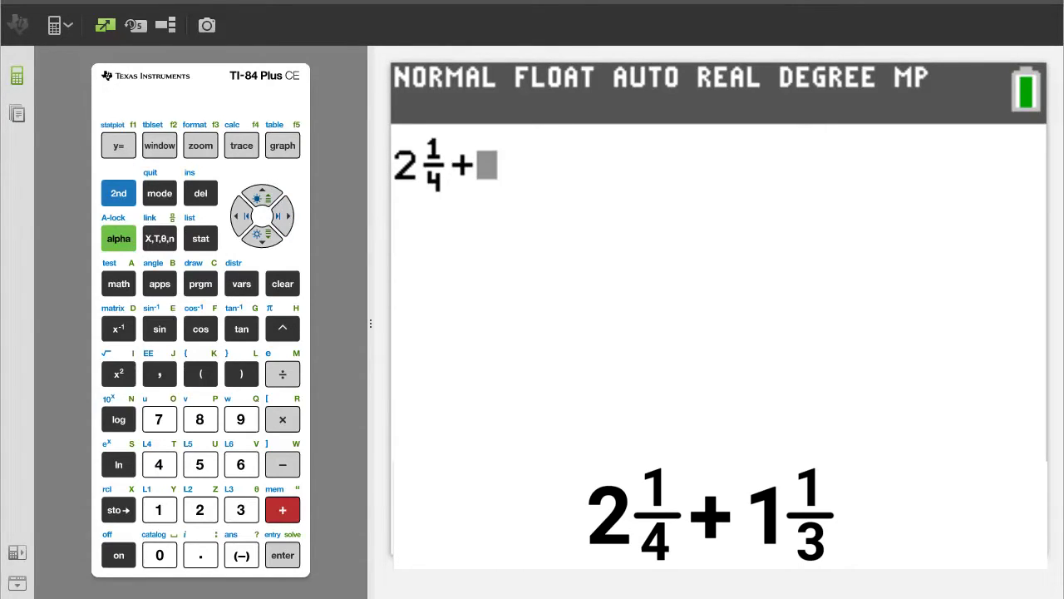
# Step: Add the second mixed number 1 1/3 and evaluate the sum
pyautogui.click(118, 239)
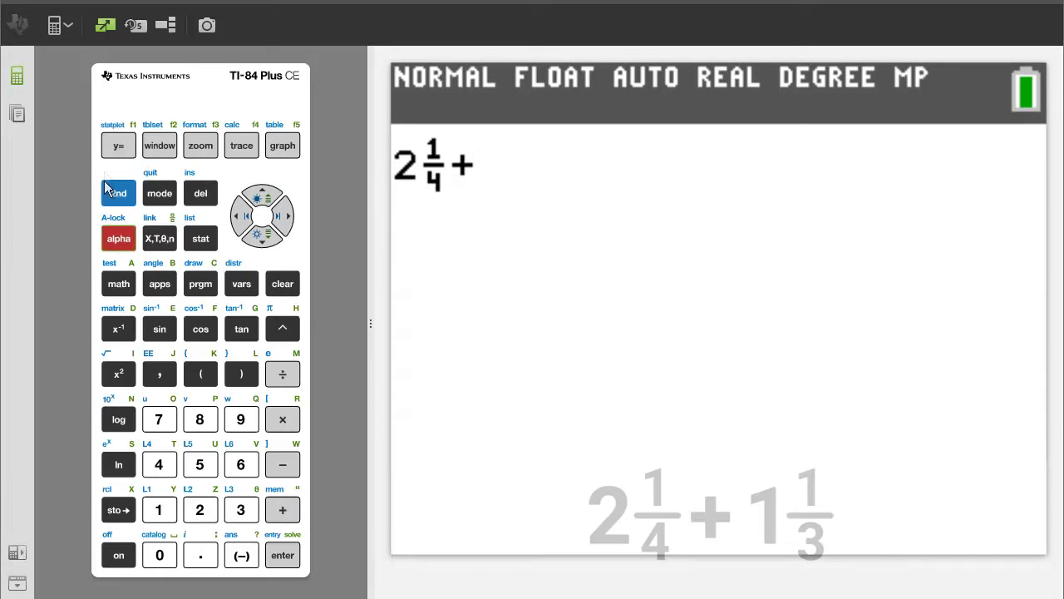
pyautogui.click(117, 146)
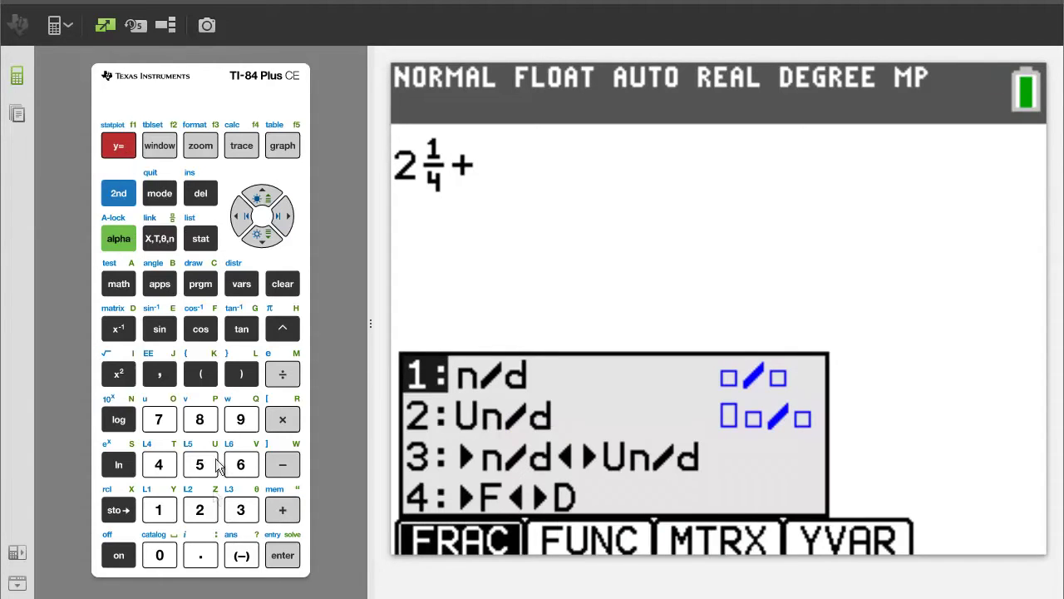
pyautogui.click(210, 510)
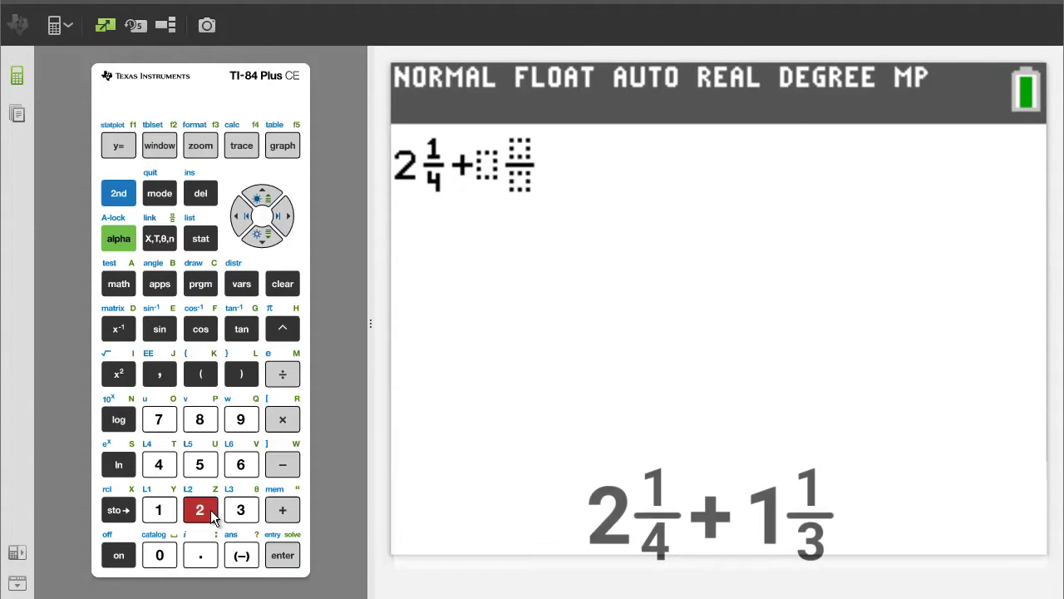
pyautogui.click(160, 511)
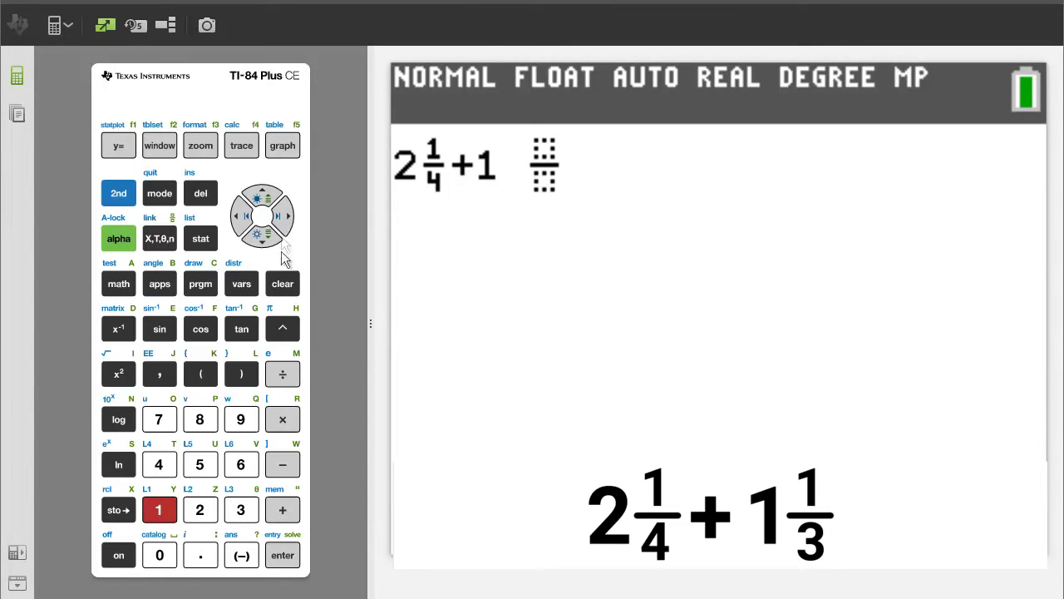
pyautogui.click(283, 218)
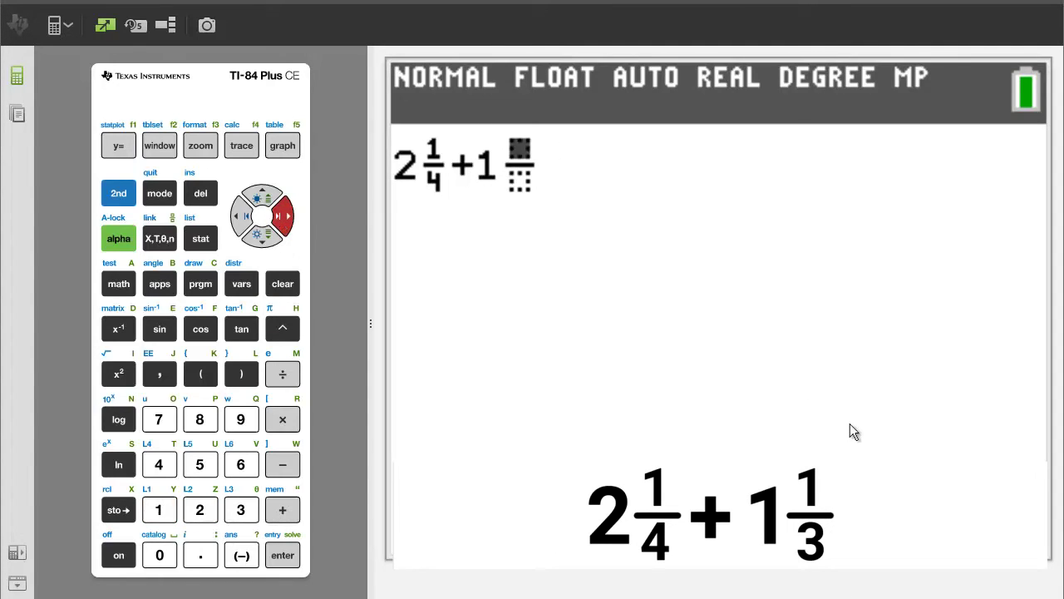
pyautogui.click(162, 514)
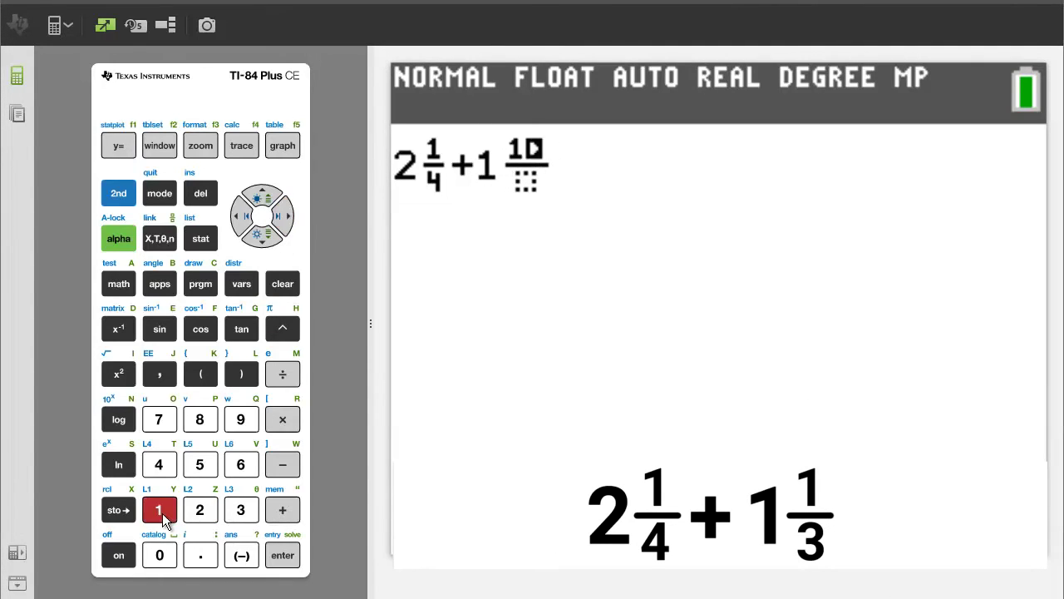
pyautogui.click(284, 217)
pyautogui.click(243, 508)
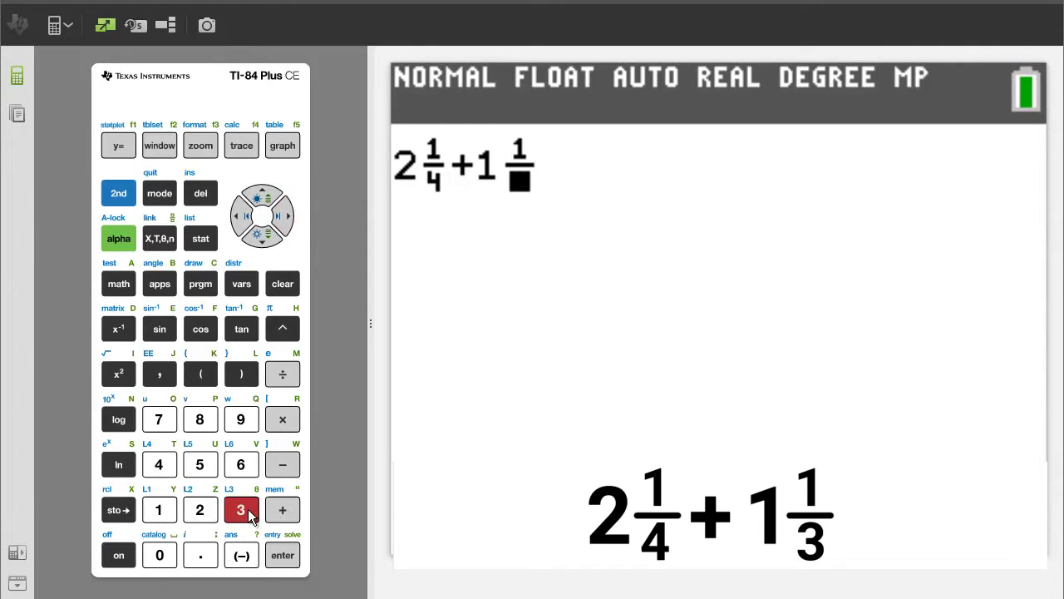
pyautogui.click(283, 217)
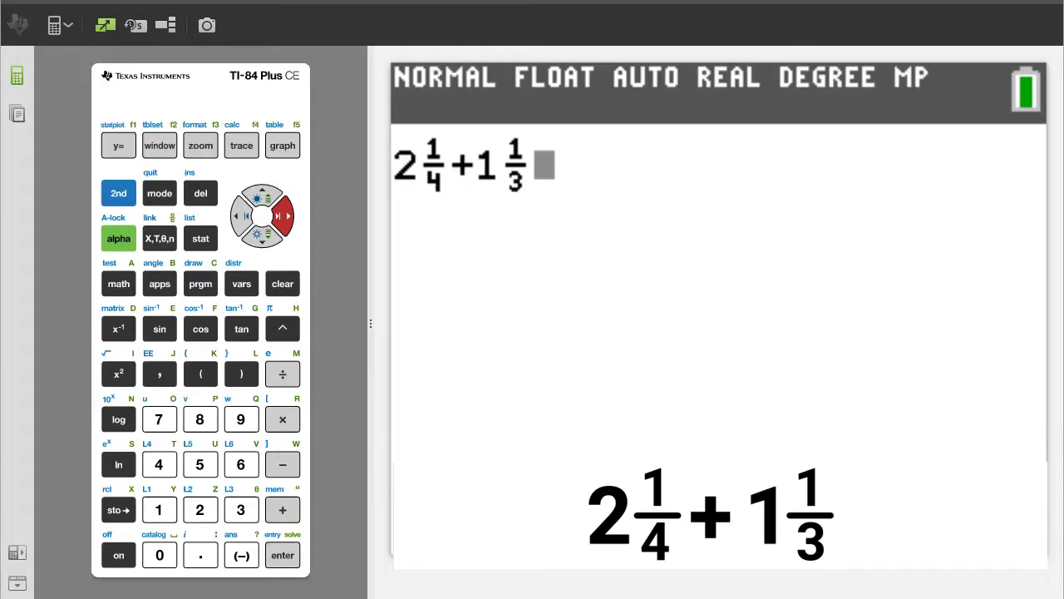
pyautogui.click(282, 554)
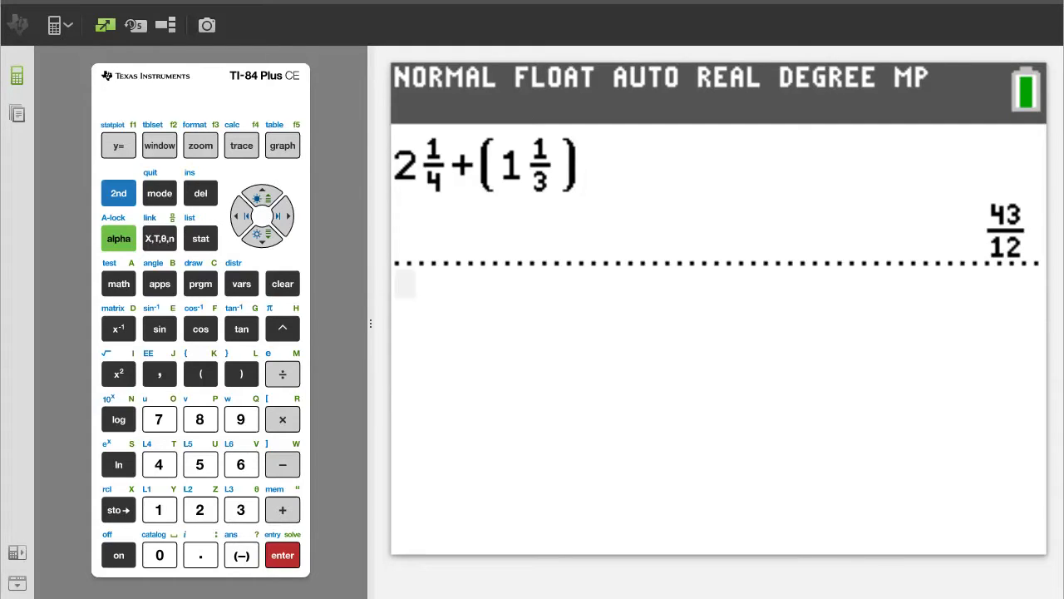
# Step: Reopen the FRAC shortcut menu below the 43/12 result
pyautogui.click(117, 237)
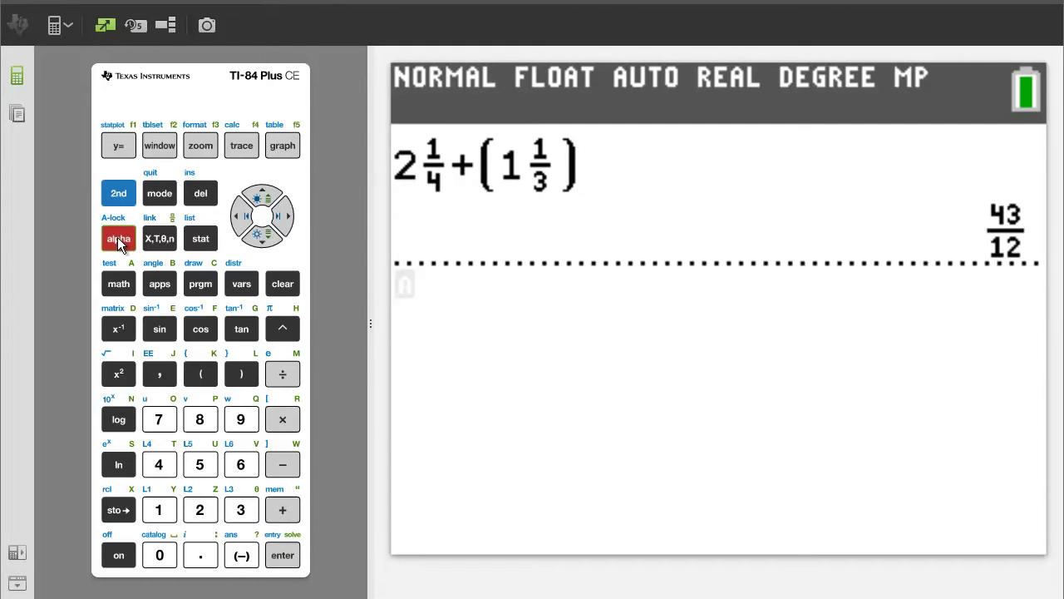
pyautogui.click(118, 147)
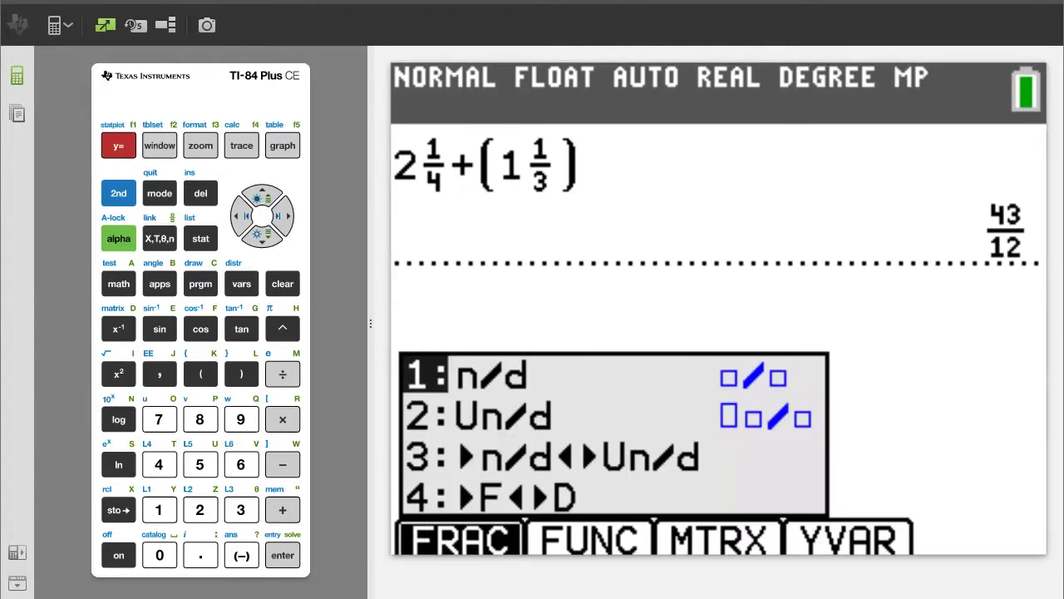
# Step: Convert the answer 43/12 to the mixed number 3 7/12, then clear the home screen
pyautogui.click(240, 510)
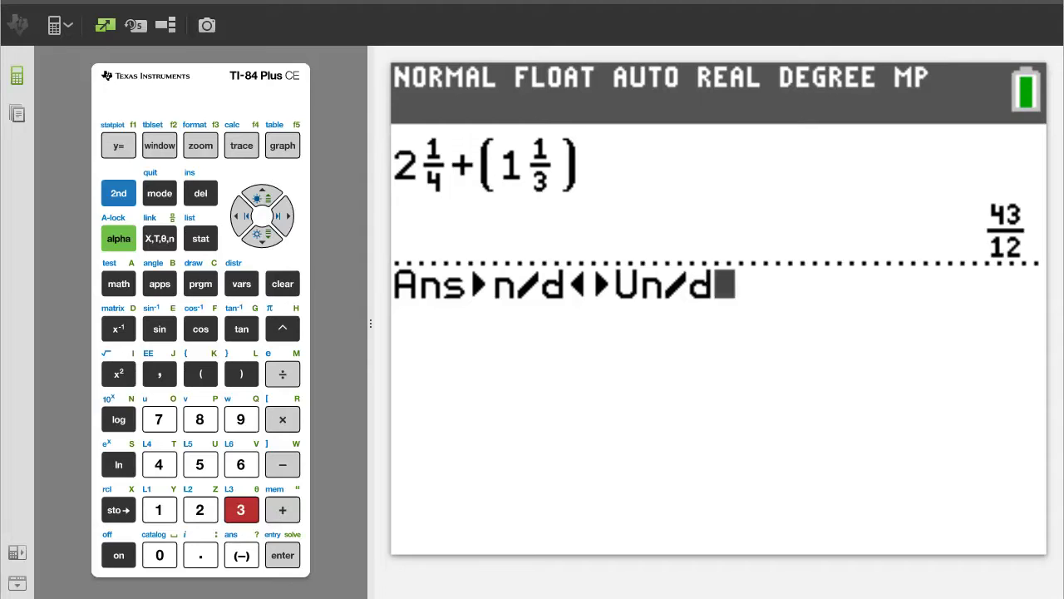
pyautogui.click(281, 565)
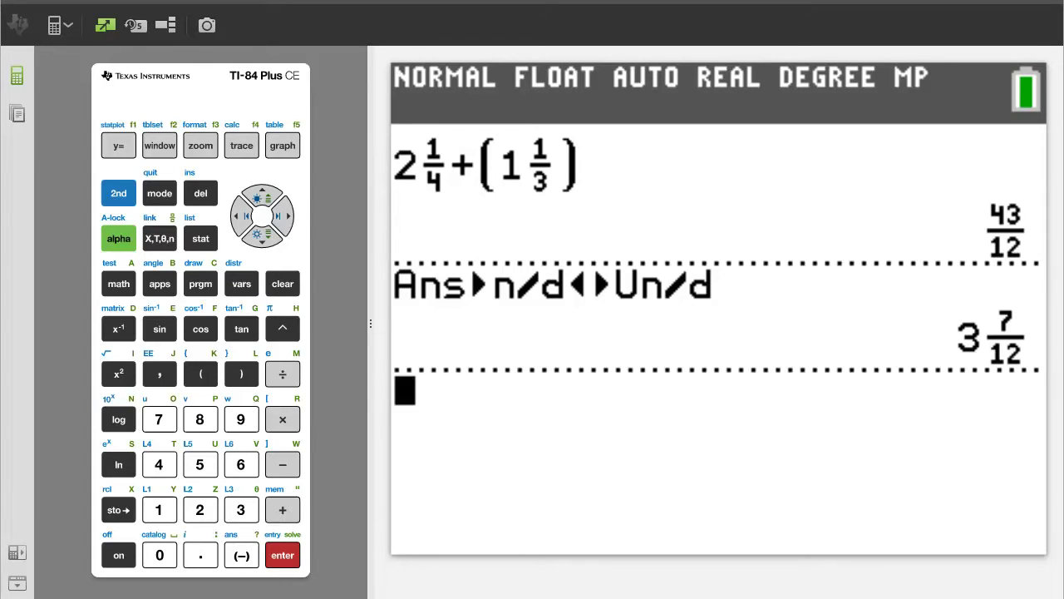
pyautogui.click(290, 291)
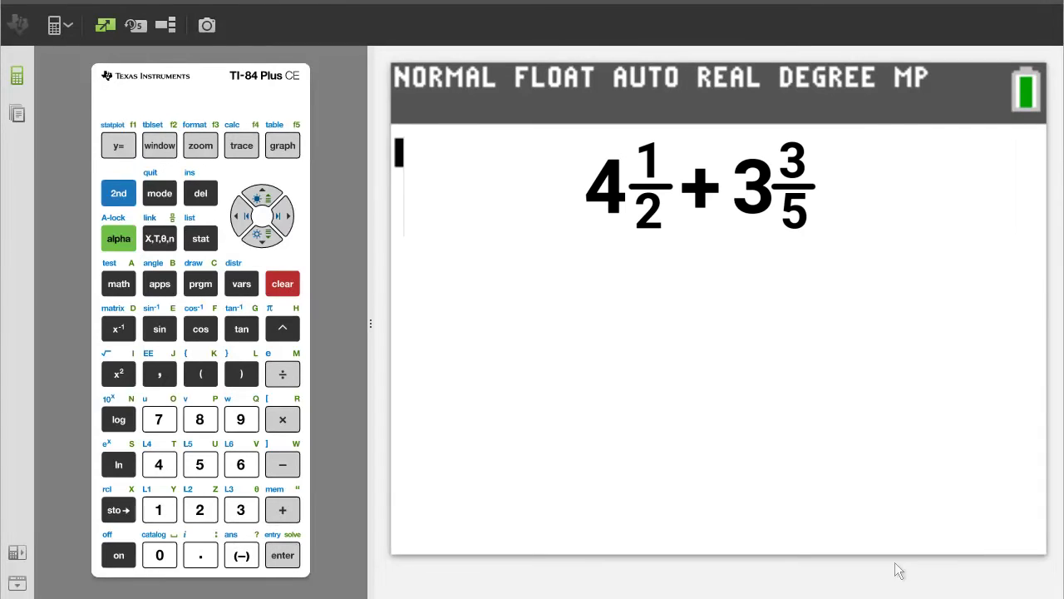
# Step: Reopen the FRAC shortcut menu on the cleared home screen with alpha and F1
pyautogui.click(119, 238)
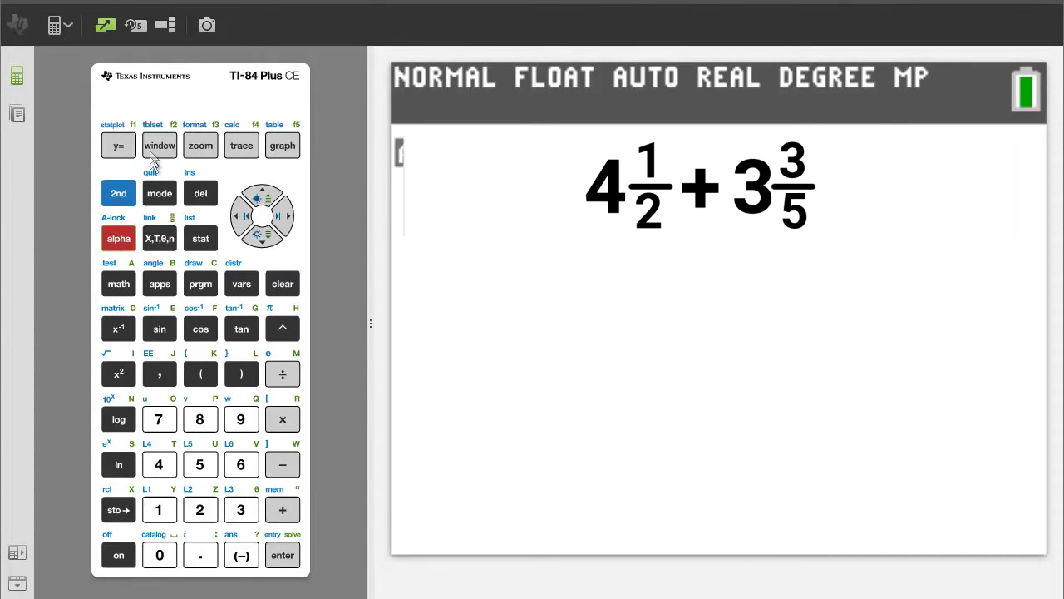
pyautogui.click(118, 145)
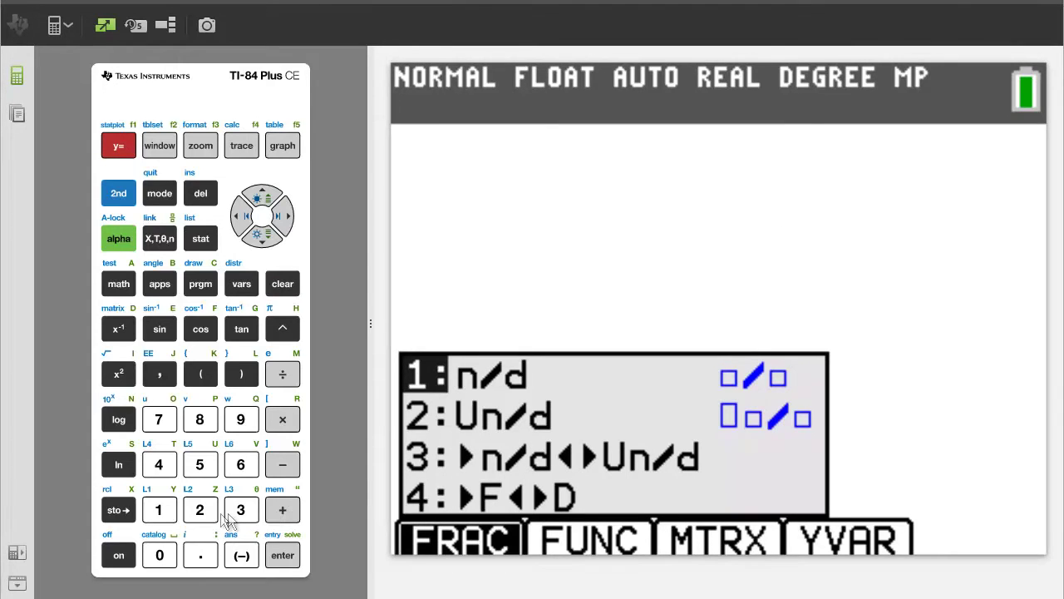
# Step: Enter the mixed number 4 1/2 followed by a plus sign
pyautogui.click(200, 510)
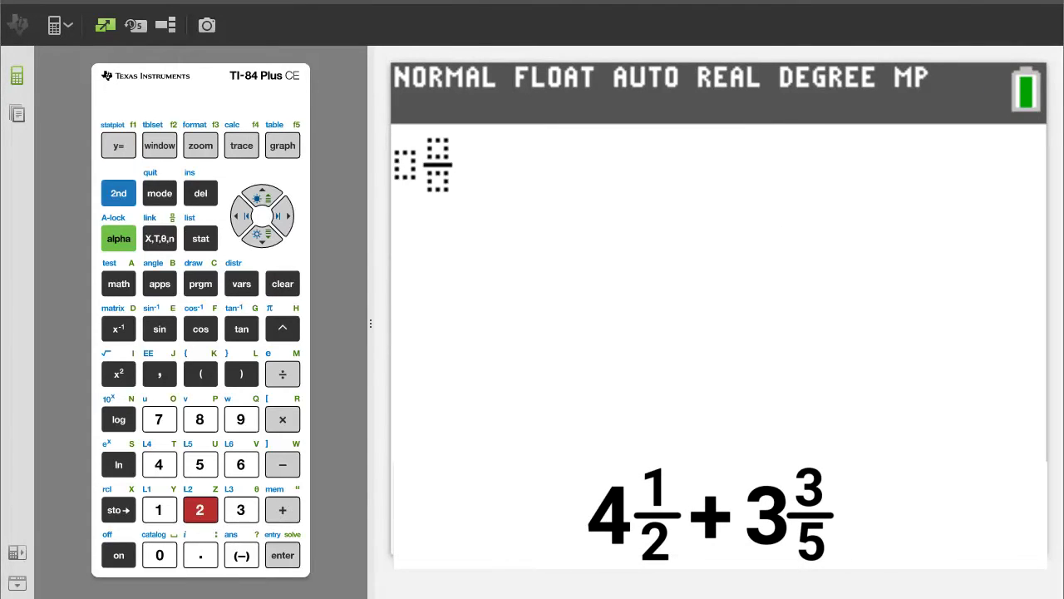
pyautogui.click(158, 464)
pyautogui.click(287, 217)
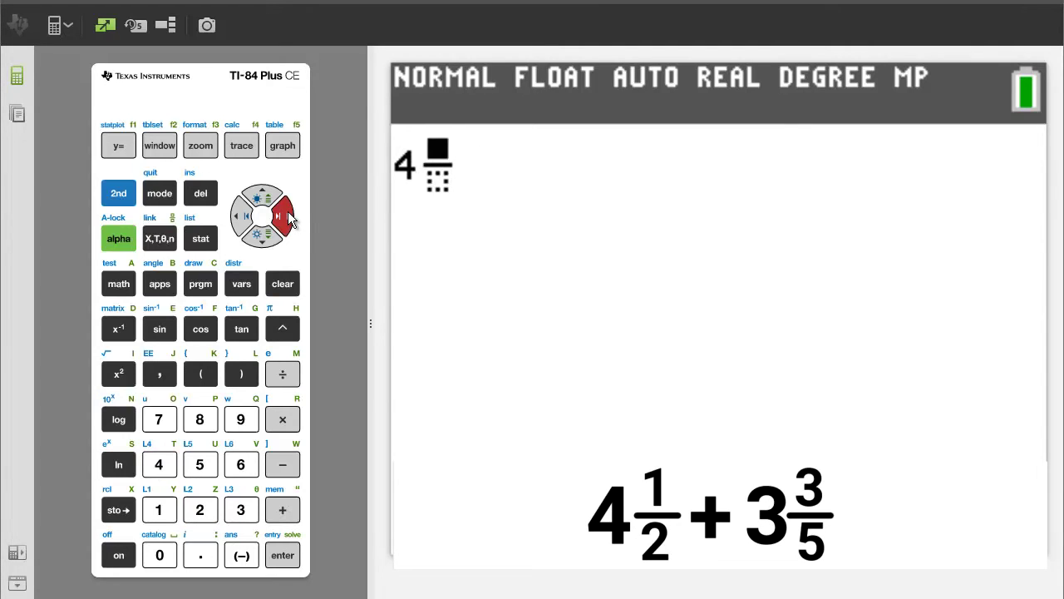
pyautogui.write('1/')
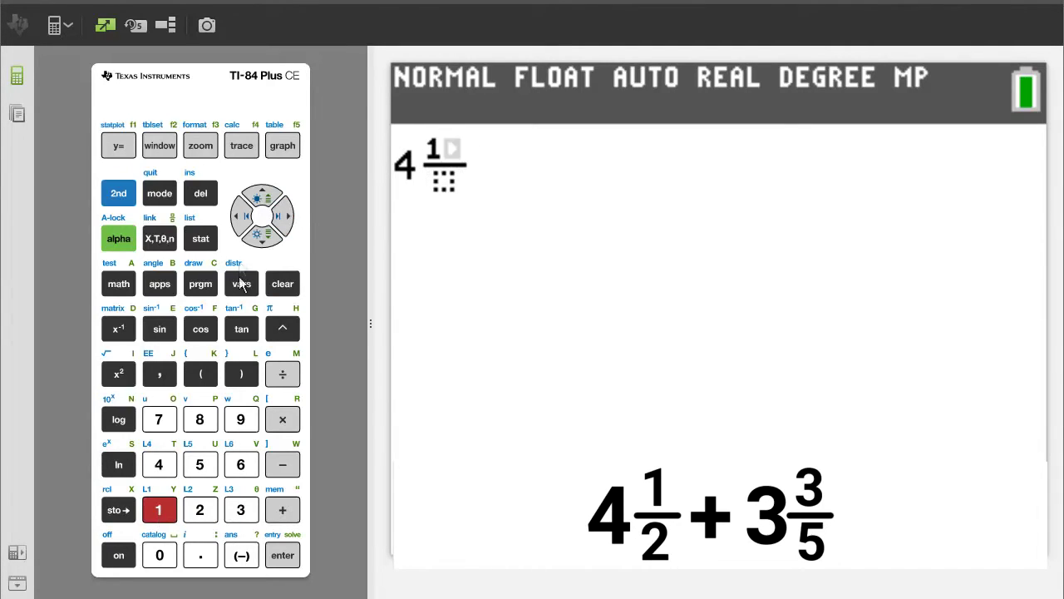
pyautogui.click(287, 217)
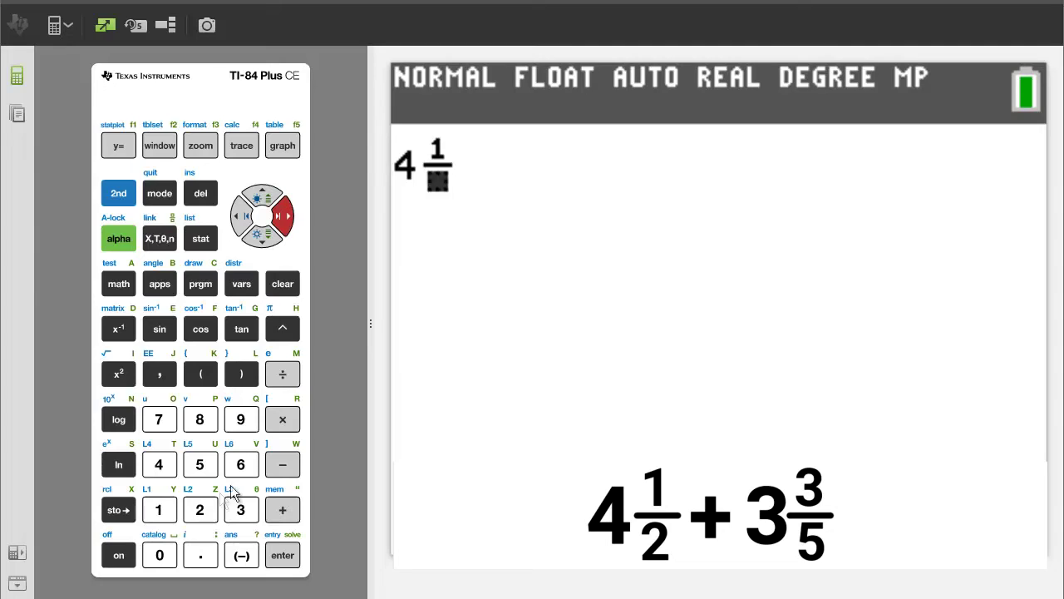
pyautogui.click(204, 511)
pyautogui.click(287, 221)
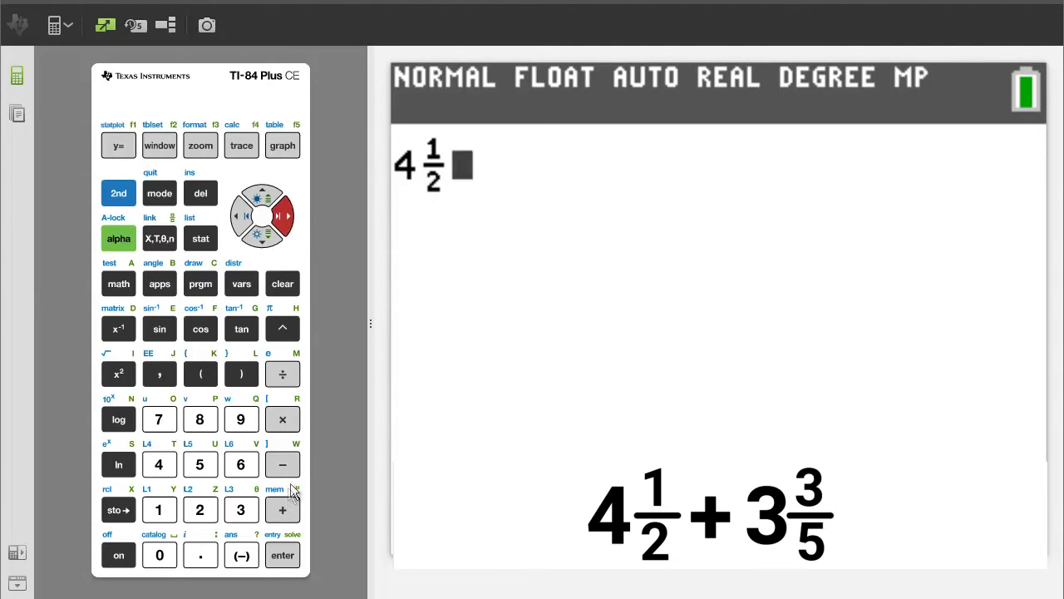
pyautogui.click(285, 513)
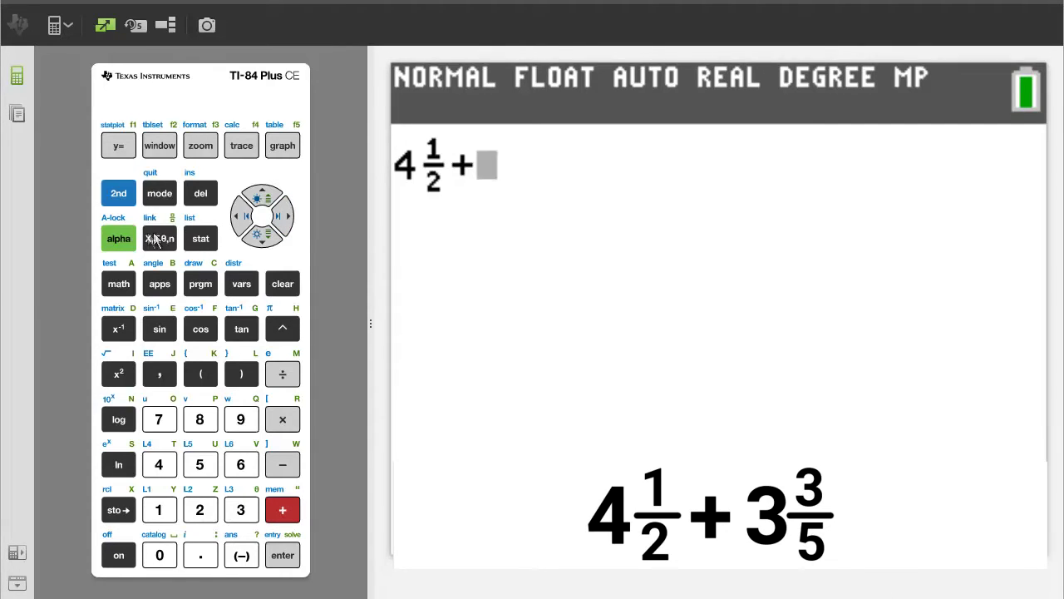
# Step: Enter the second mixed number 3 3/5 and evaluate the sum, giving 81/10
pyautogui.click(121, 243)
pyautogui.click(117, 148)
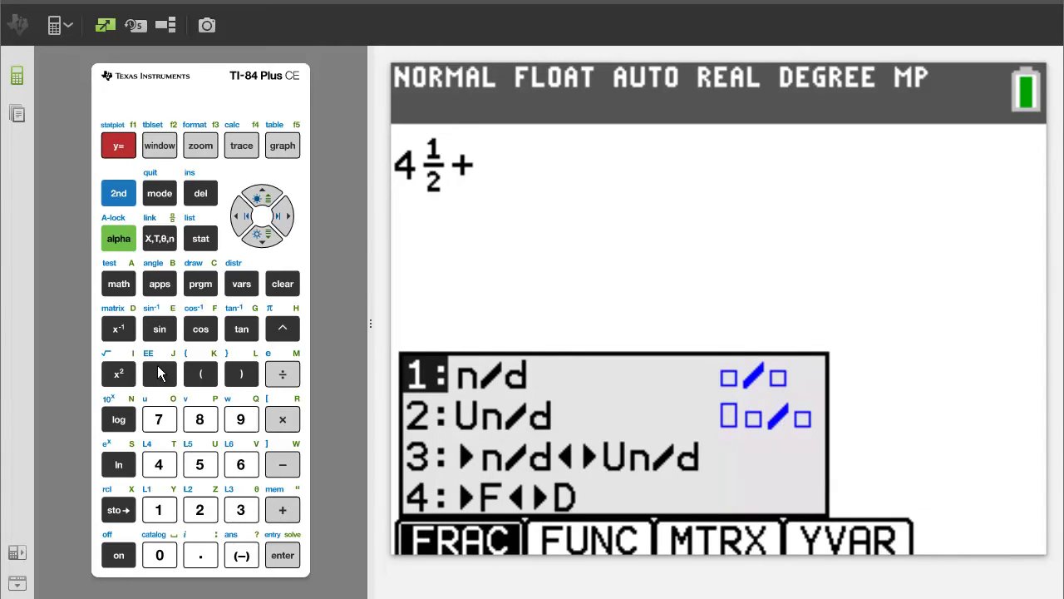
pyautogui.click(199, 510)
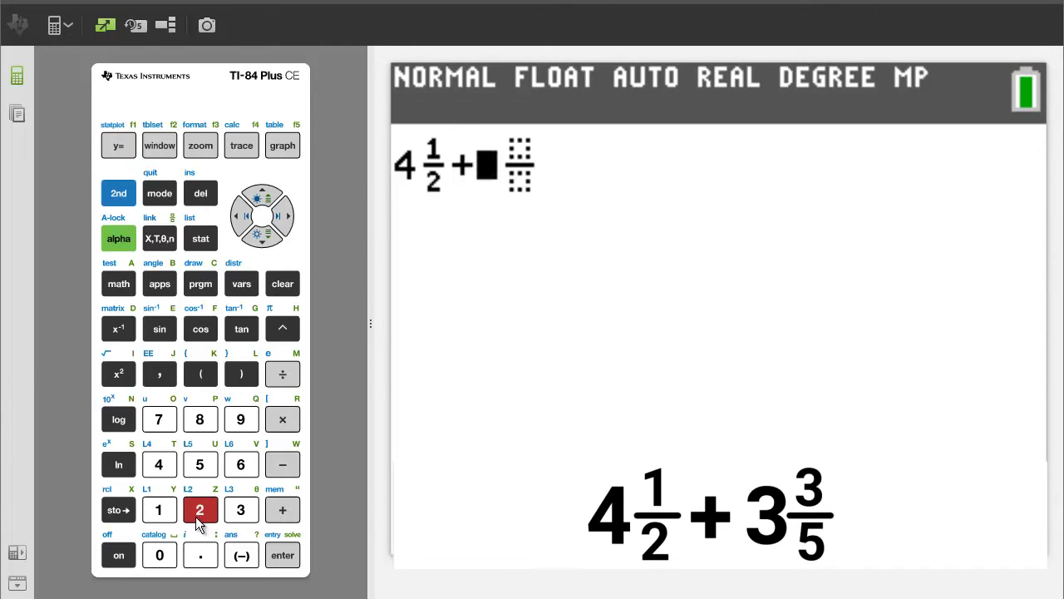
pyautogui.click(243, 511)
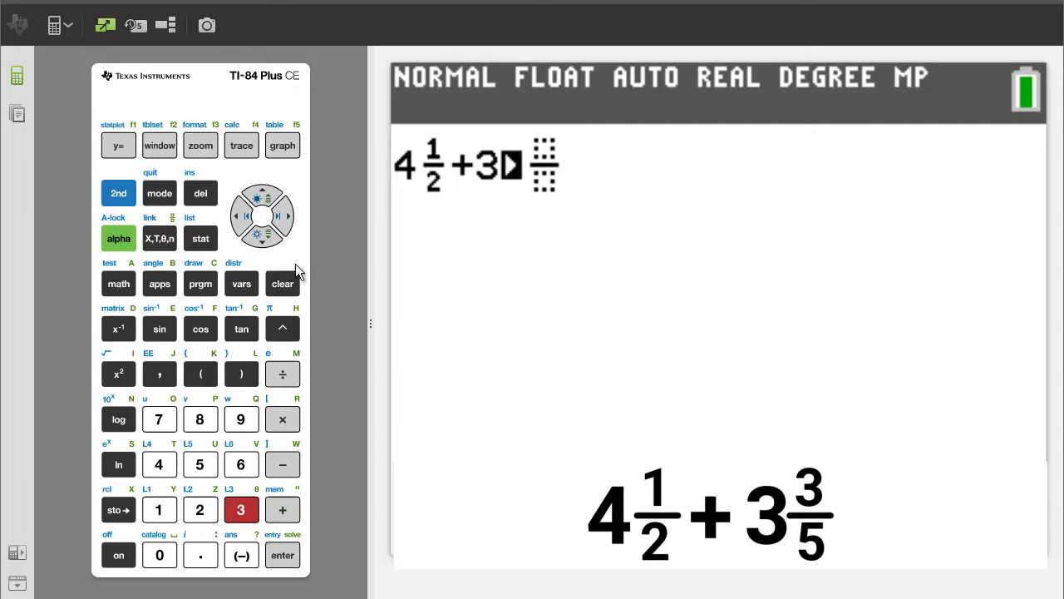
pyautogui.click(284, 218)
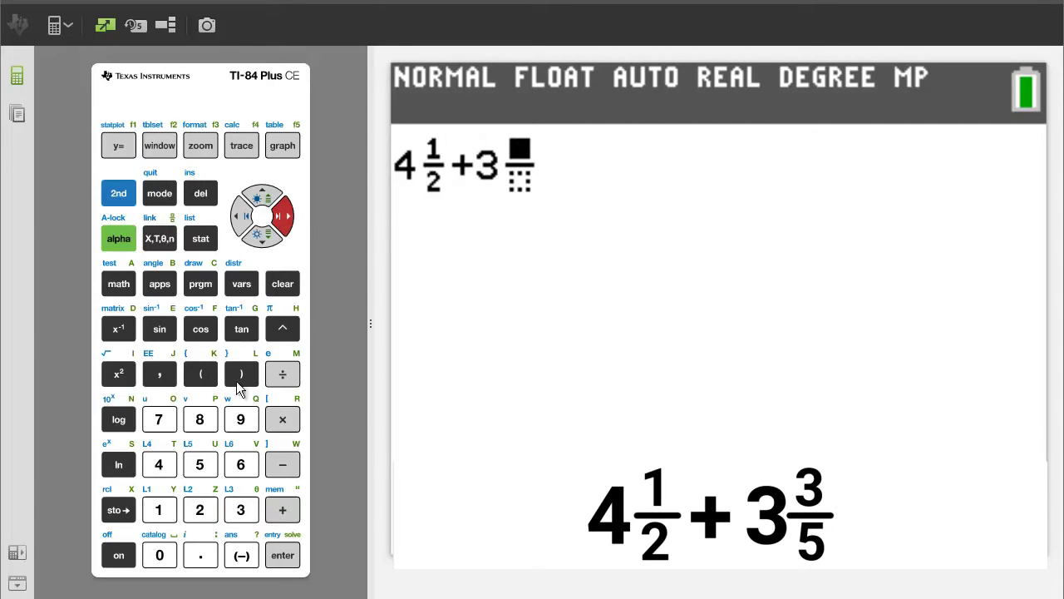
pyautogui.click(241, 509)
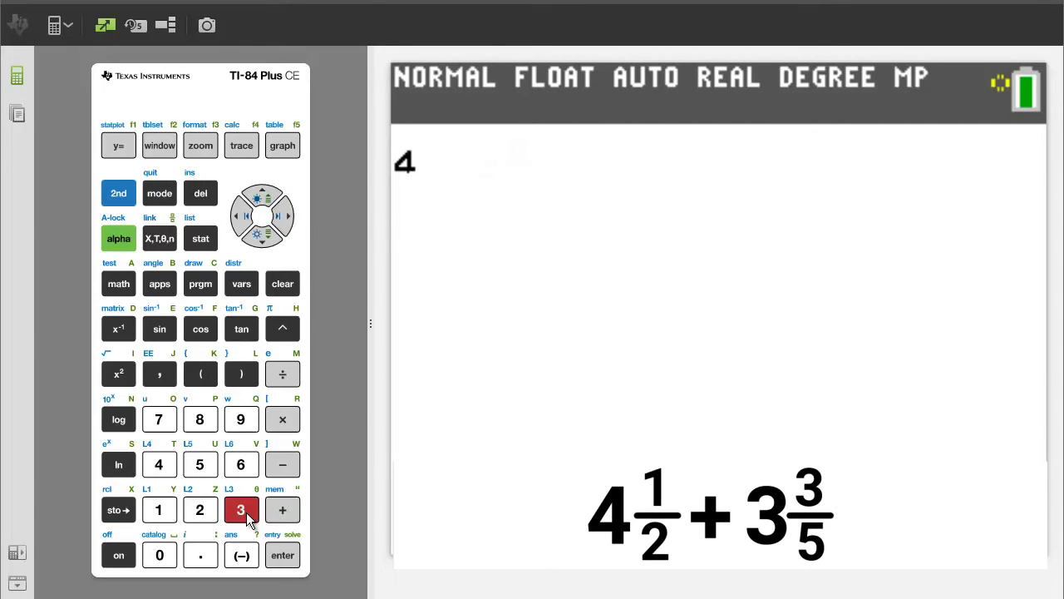
pyautogui.click(284, 218)
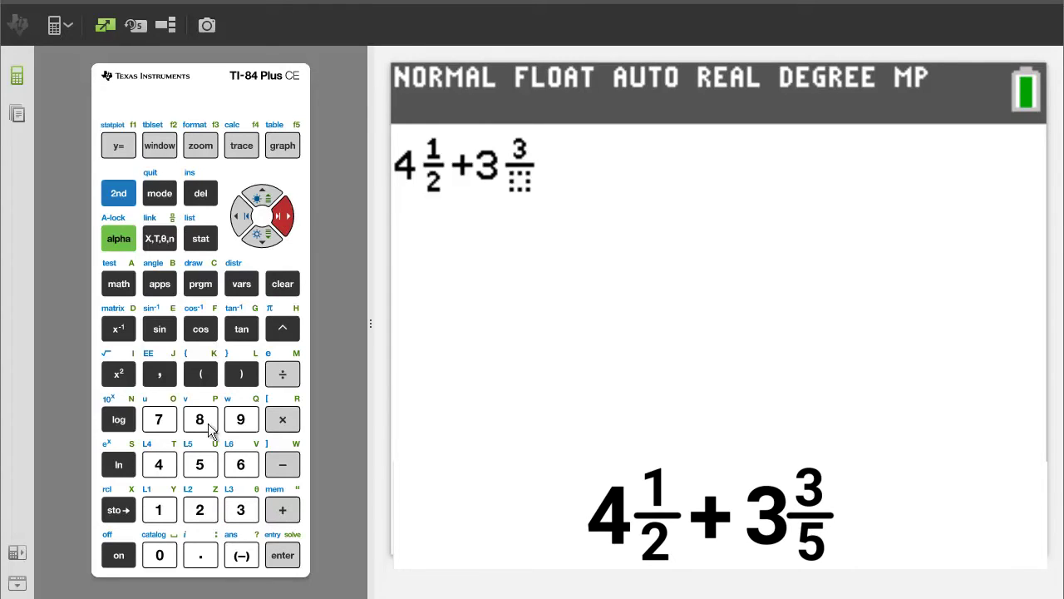
pyautogui.click(203, 465)
pyautogui.click(288, 218)
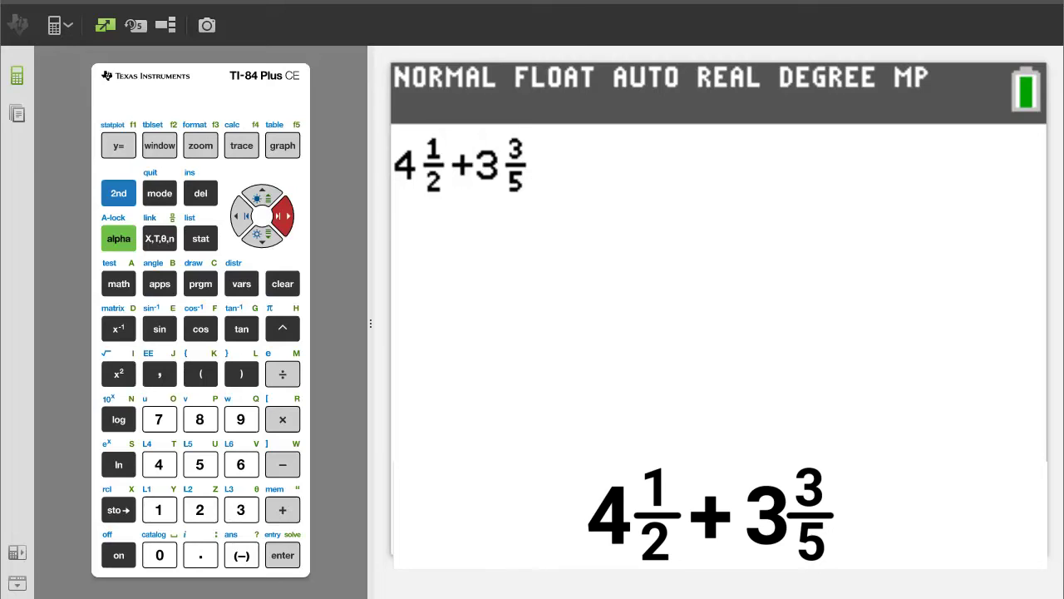
pyautogui.click(282, 555)
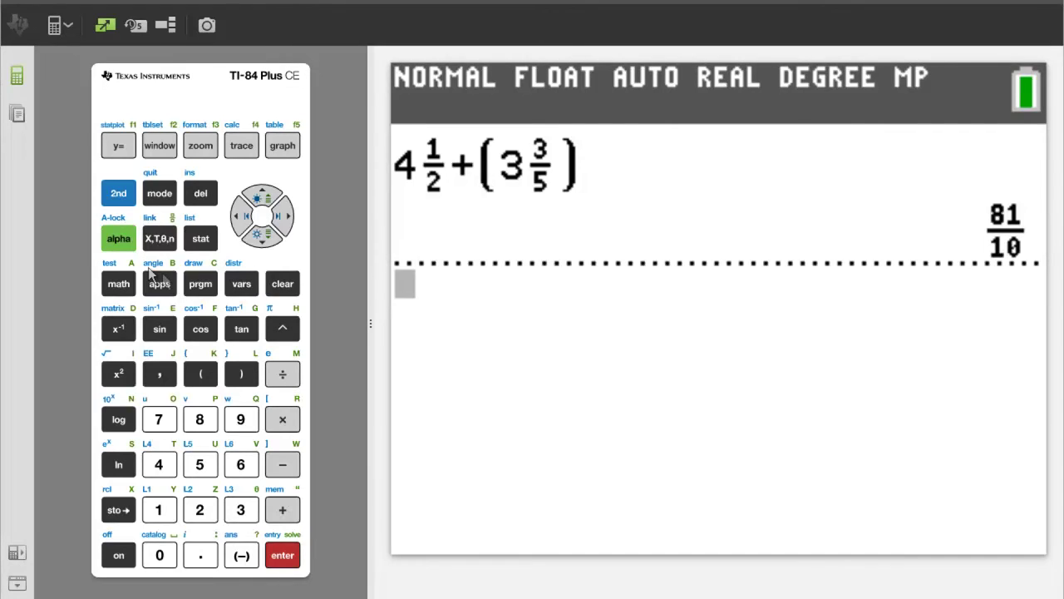
# Step: Convert 81/10 to the mixed number 8 1/10 with ▸n/d◂▸Un/d, then clear the screen
pyautogui.click(120, 241)
pyautogui.click(118, 148)
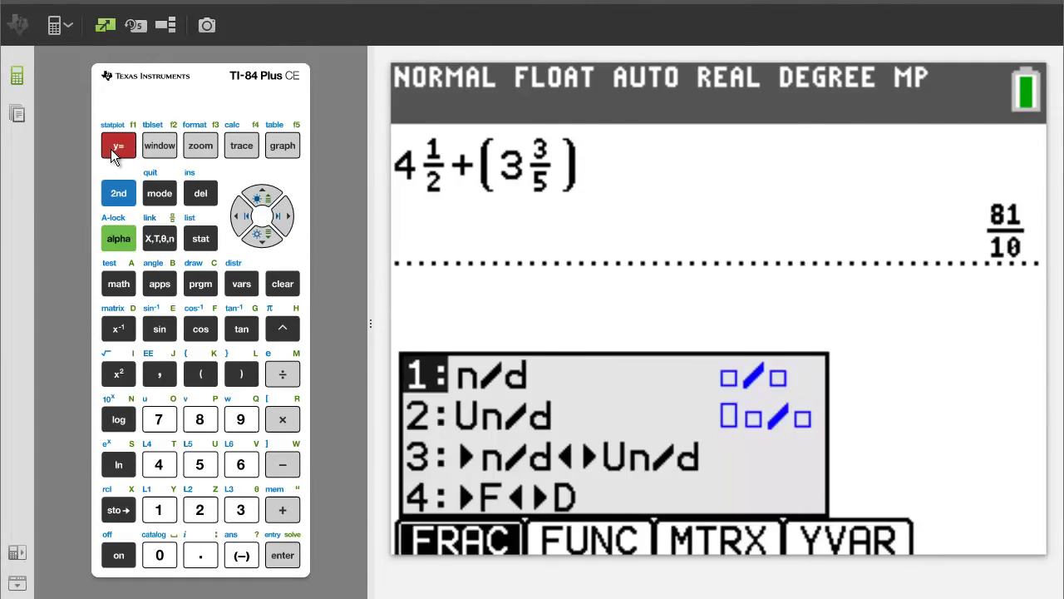
pyautogui.click(243, 511)
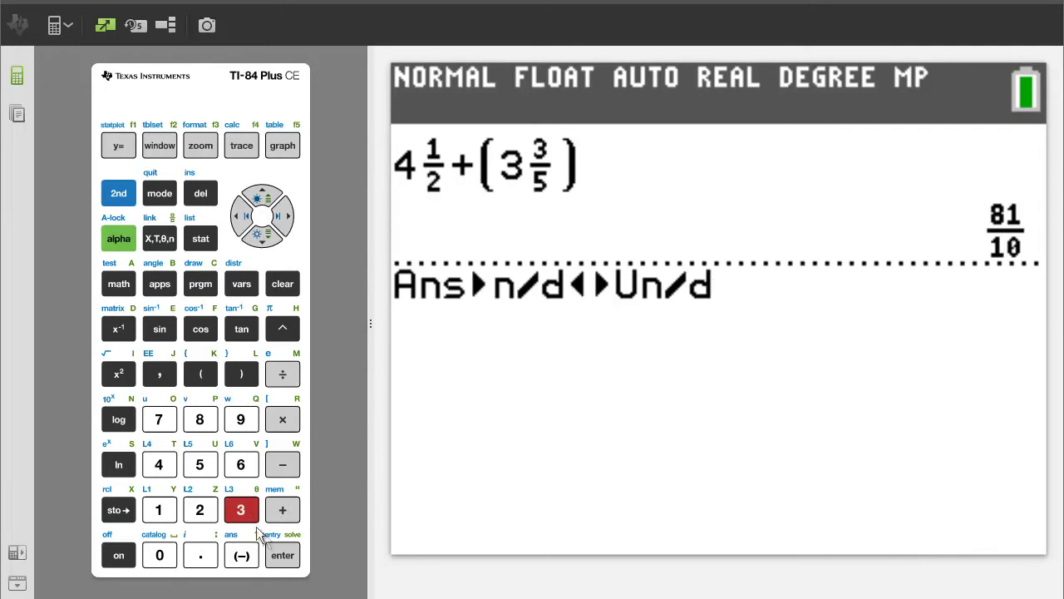
pyautogui.click(291, 564)
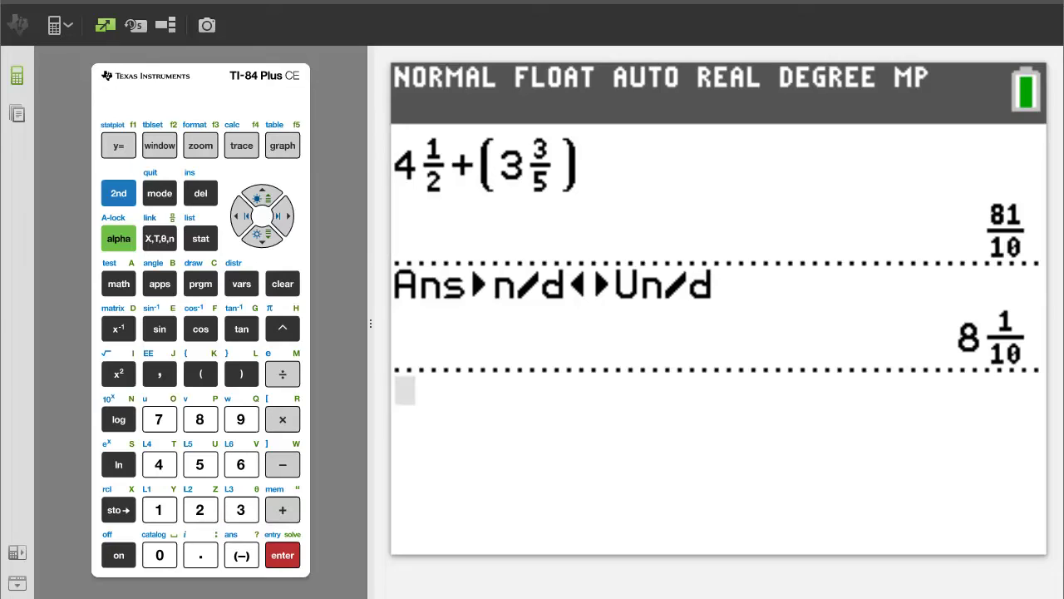
pyautogui.click(278, 285)
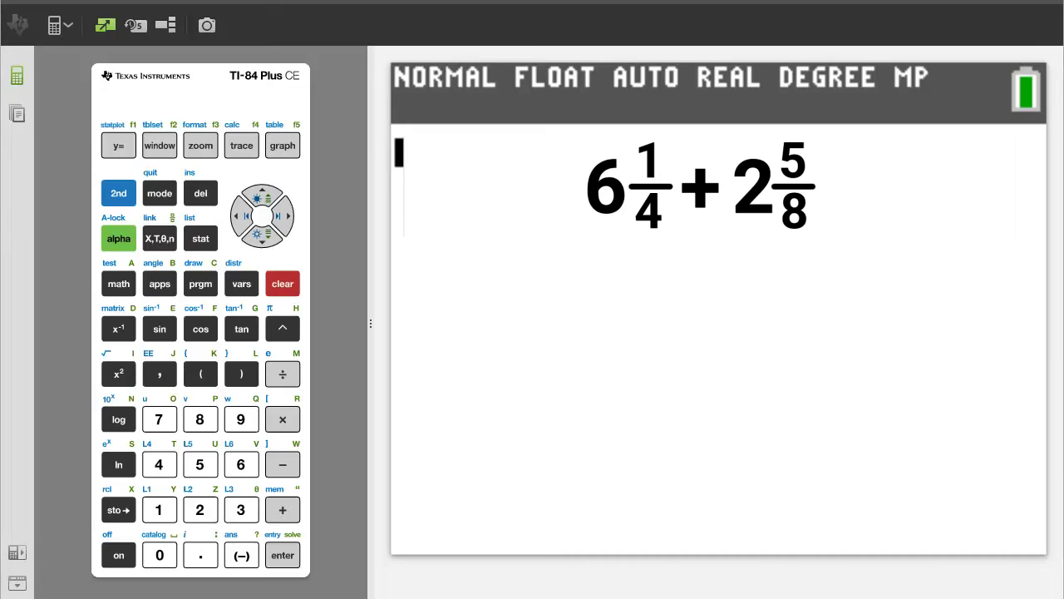
# Step: Enter the mixed number 6 1/4 with a trailing plus sign via the Un/d template
pyautogui.click(118, 239)
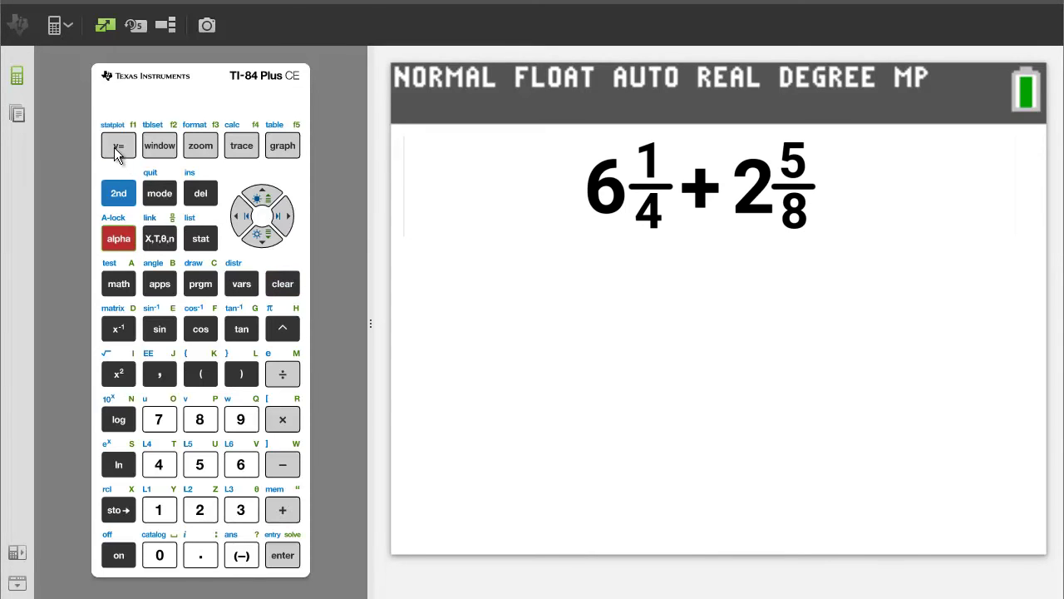
pyautogui.click(118, 148)
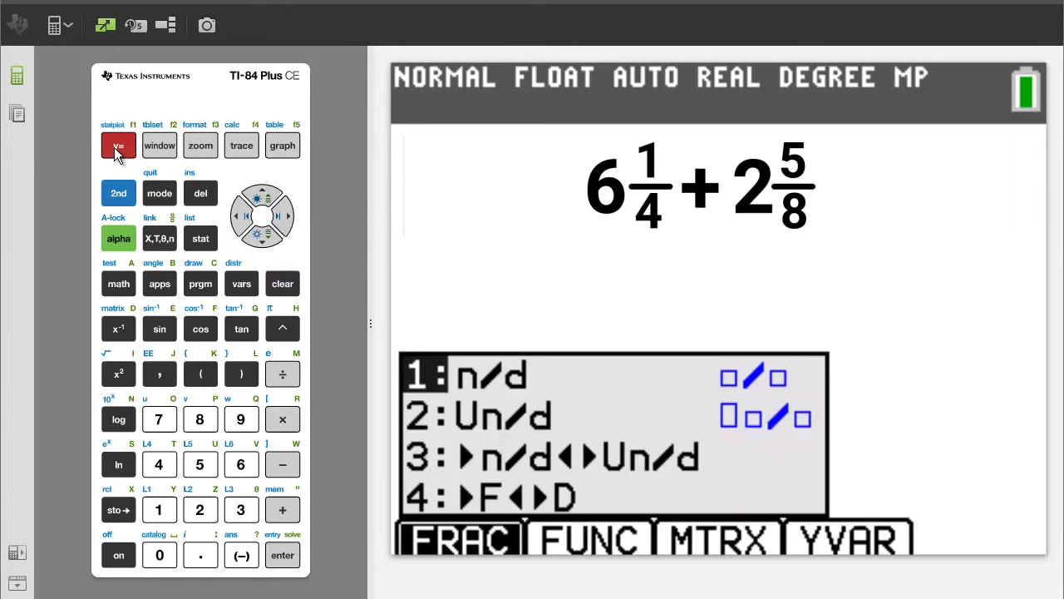
pyautogui.click(201, 510)
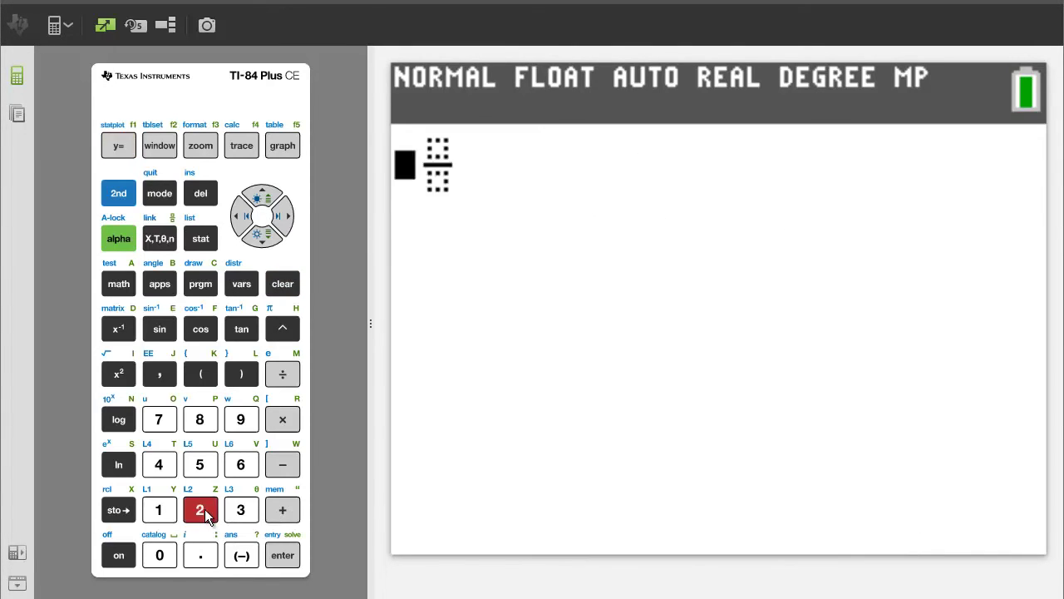
pyautogui.click(241, 470)
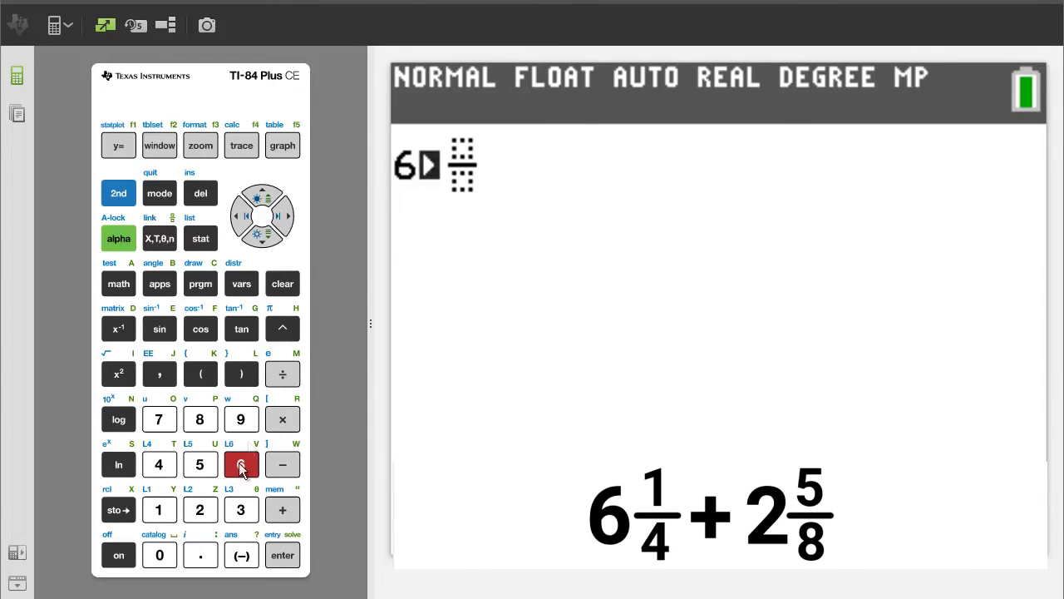
pyautogui.click(283, 220)
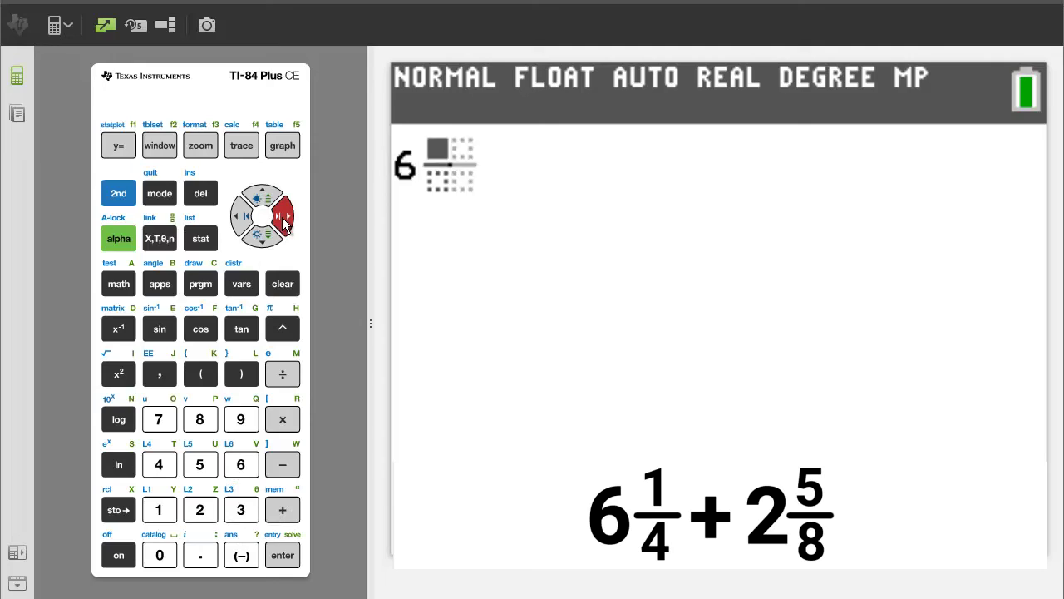
pyautogui.click(162, 509)
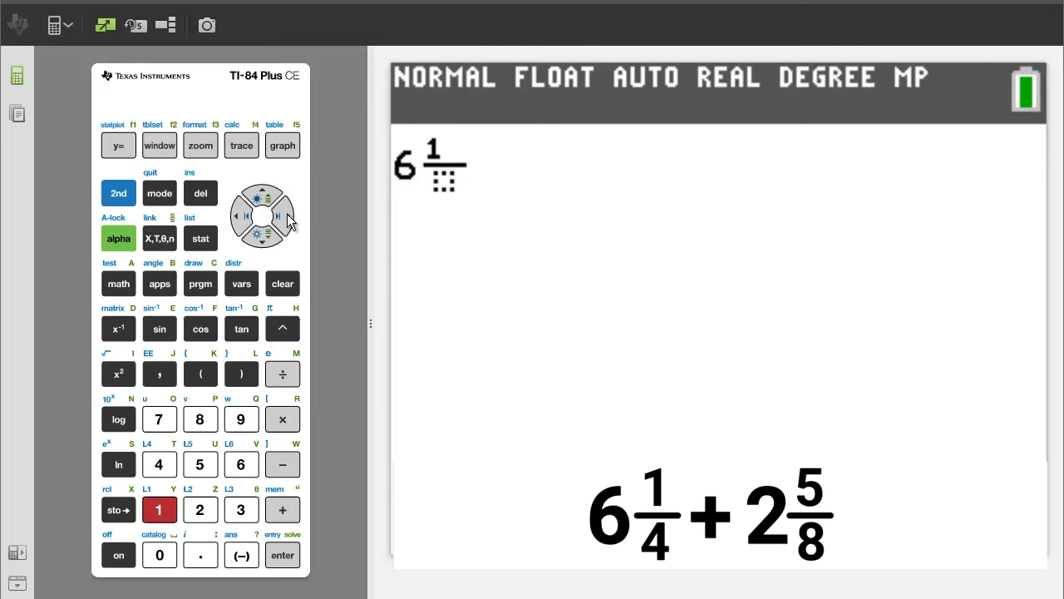
pyautogui.click(287, 218)
pyautogui.click(162, 468)
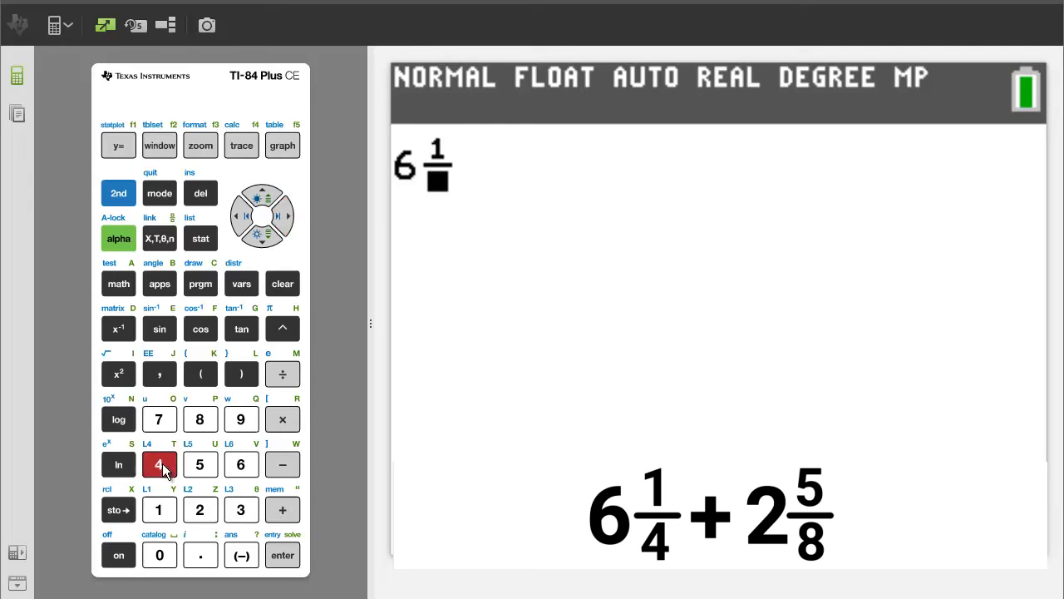
pyautogui.click(287, 223)
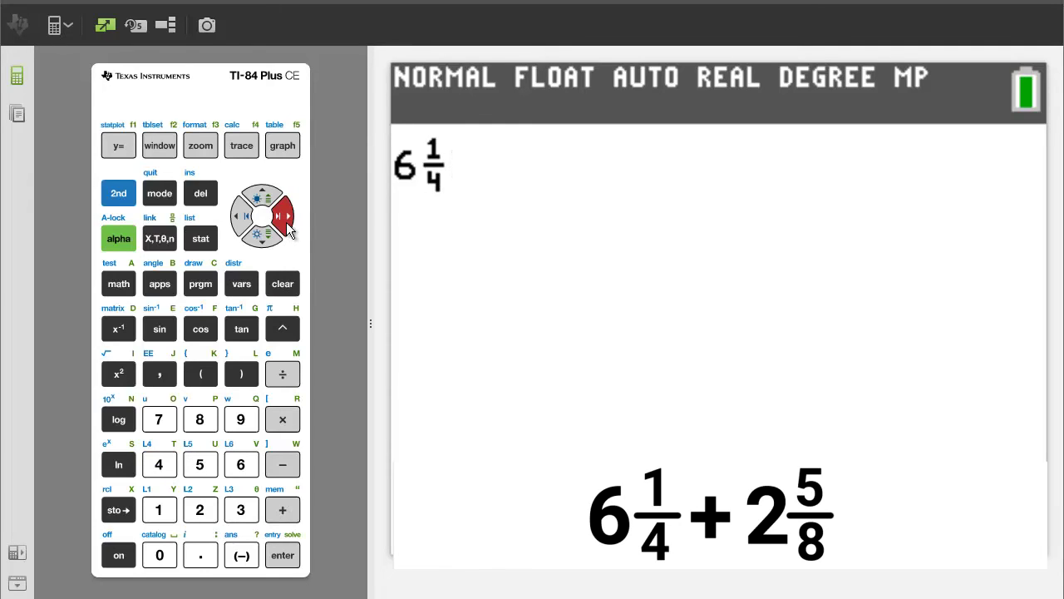
pyautogui.click(283, 509)
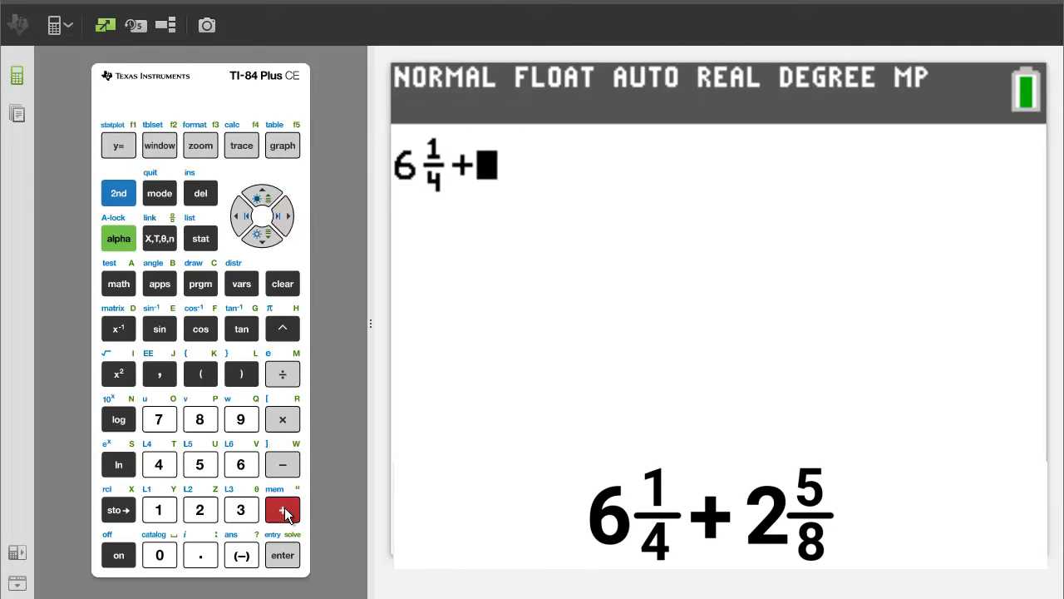
pyautogui.click(117, 240)
pyautogui.click(115, 146)
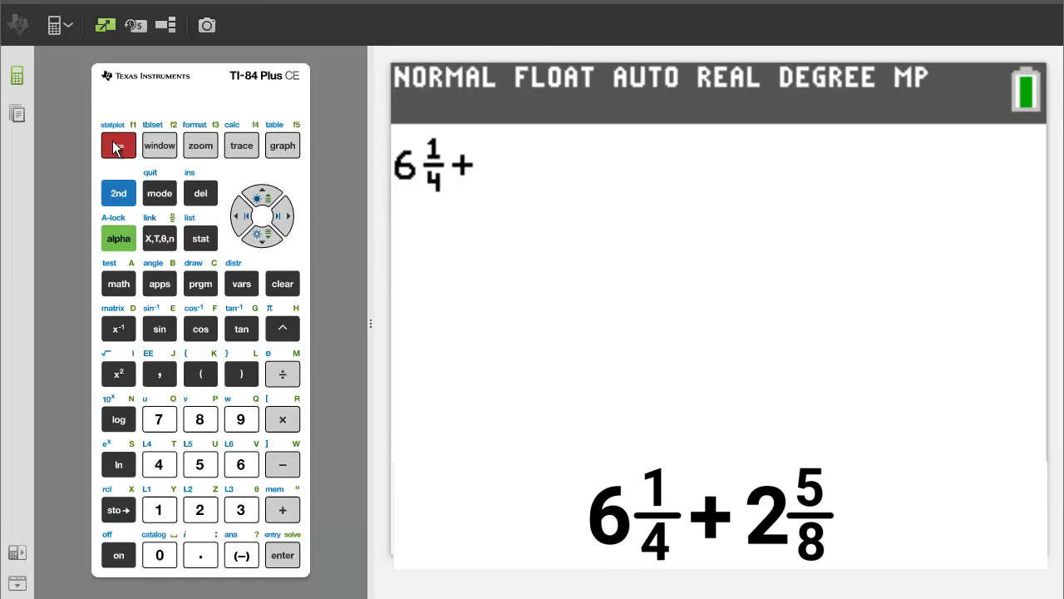
# Step: Enter 2 5/8 after the plus and evaluate the sum, giving 71/8
pyautogui.click(206, 511)
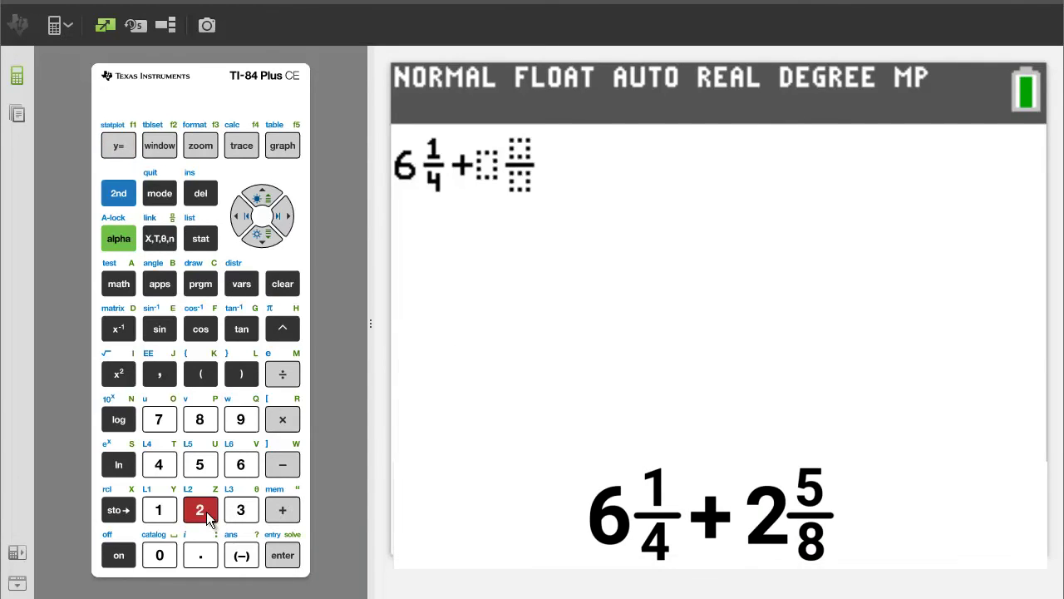
pyautogui.click(191, 511)
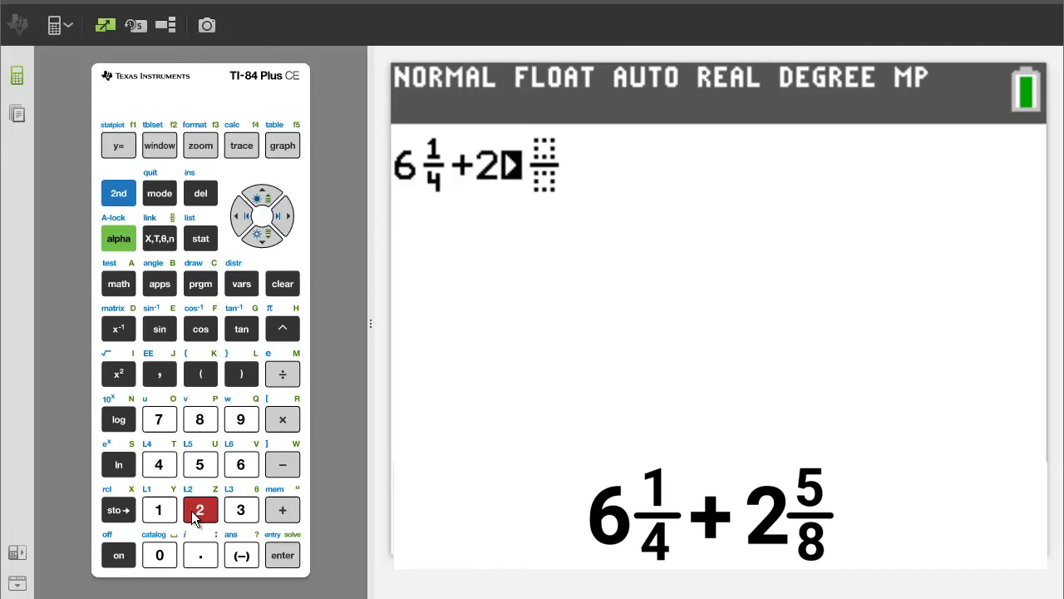
pyautogui.click(284, 216)
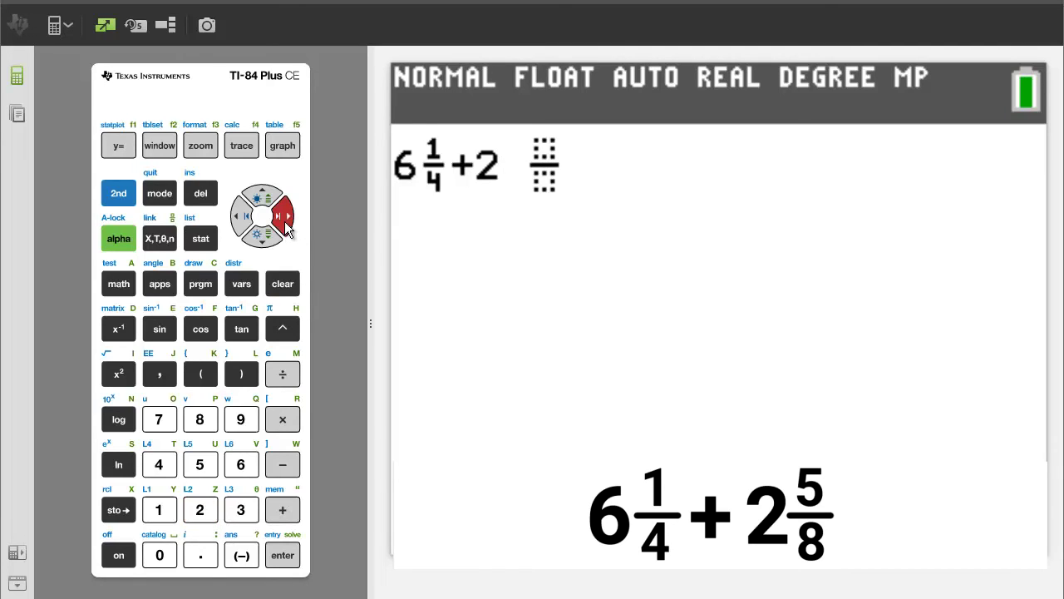
pyautogui.click(200, 465)
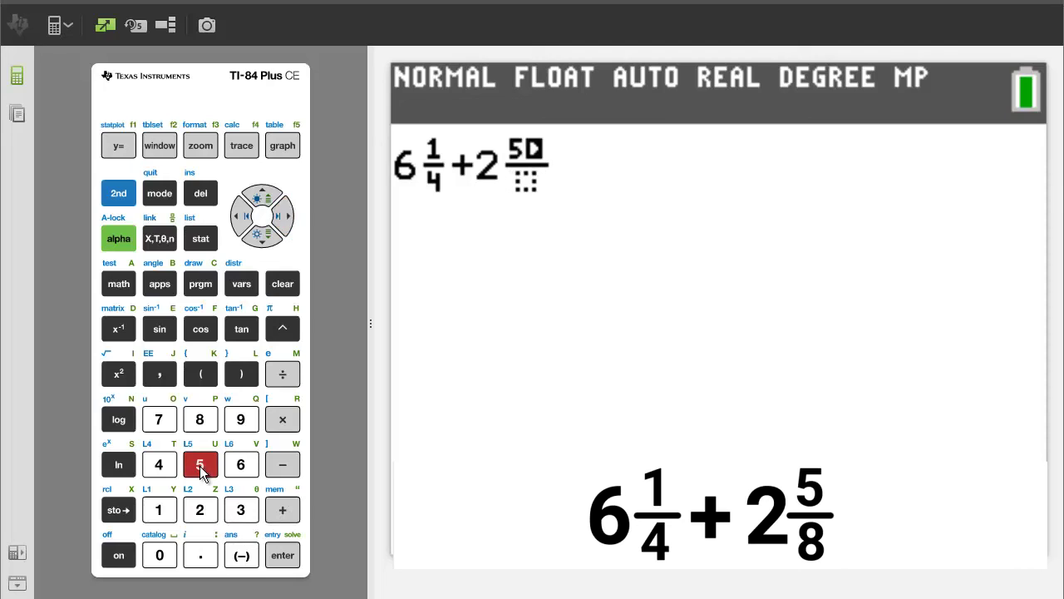
pyautogui.click(288, 217)
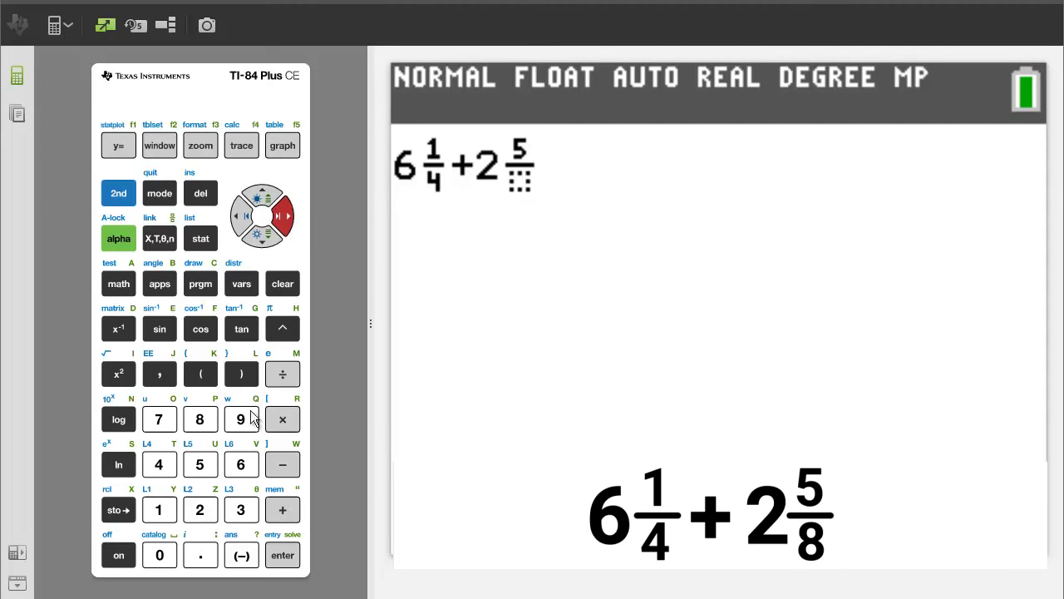
pyautogui.click(202, 421)
pyautogui.click(288, 221)
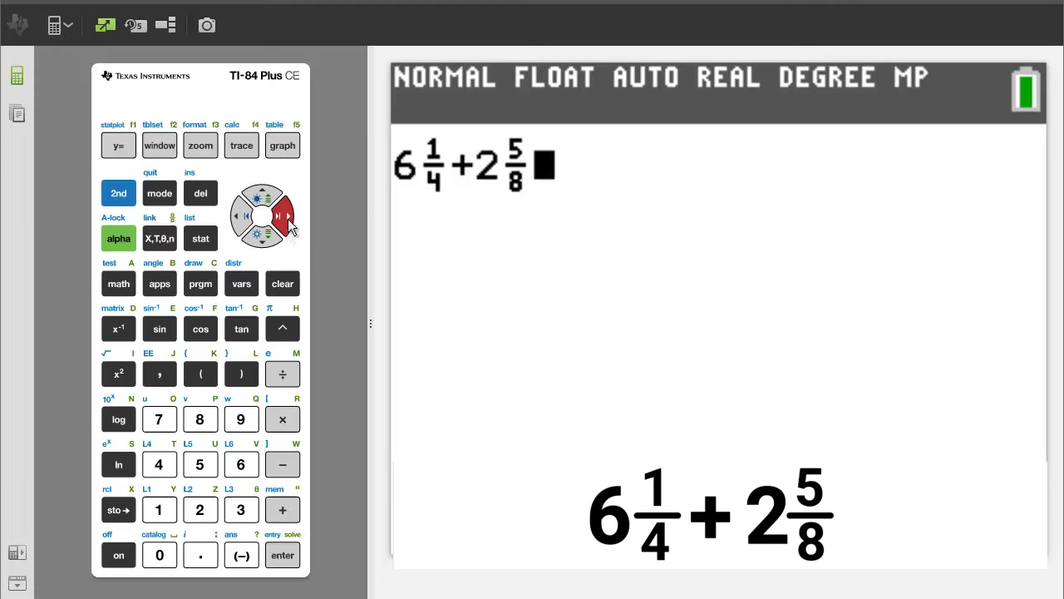
pyautogui.click(287, 557)
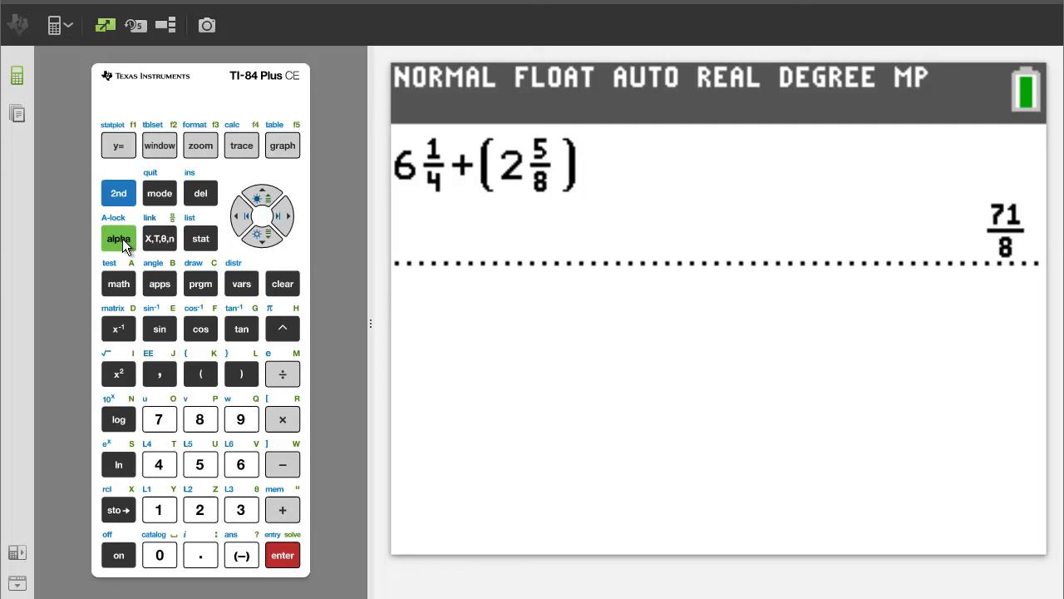
# Step: Convert the answer 71/8 to the mixed number 8 7/8 with ▸n/d◂▸Un/d
pyautogui.click(122, 239)
pyautogui.click(123, 144)
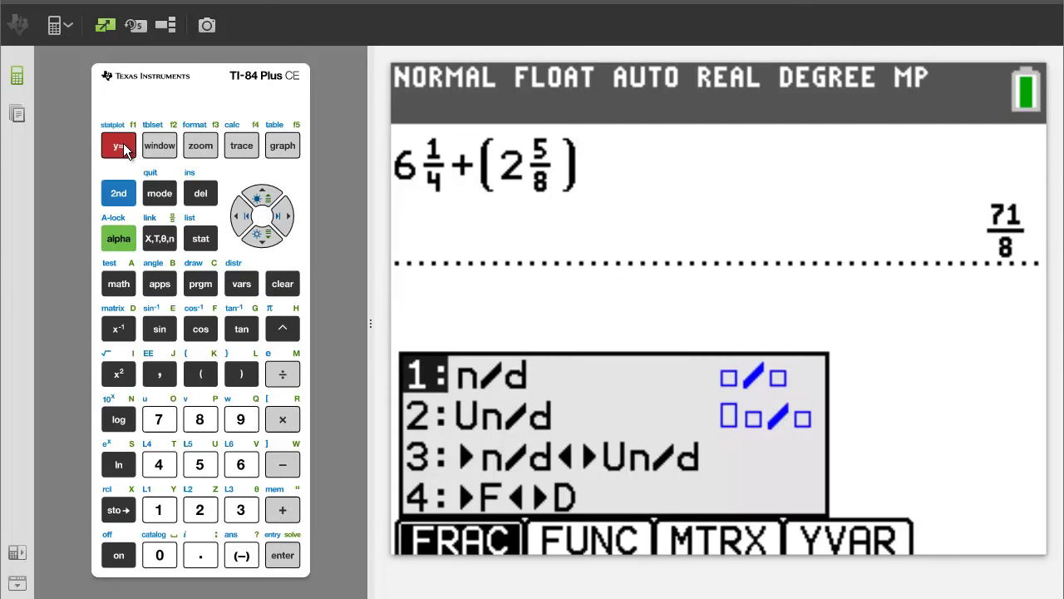
pyautogui.click(239, 510)
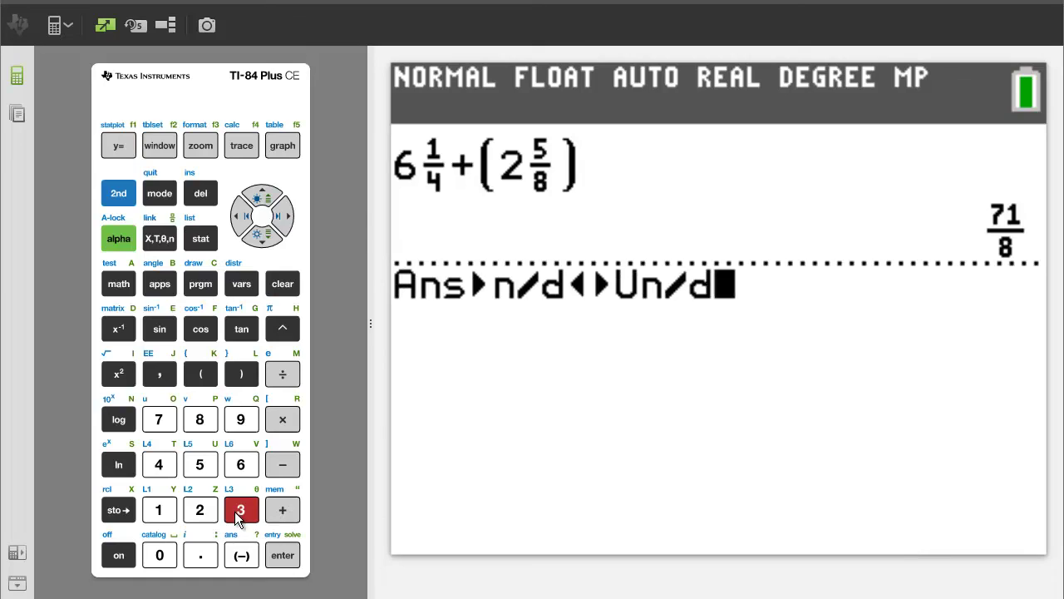
pyautogui.click(283, 555)
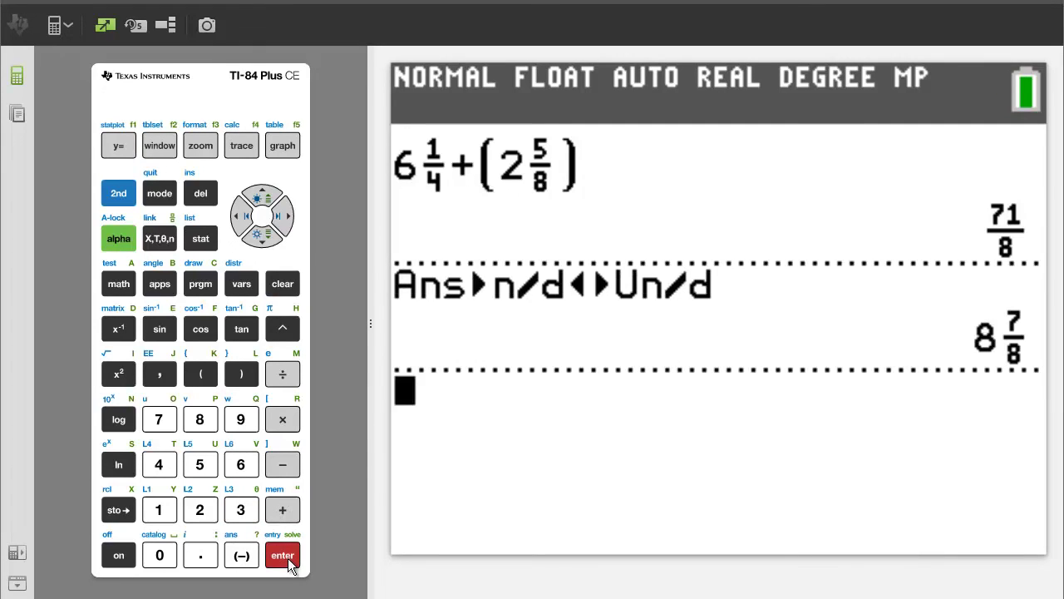